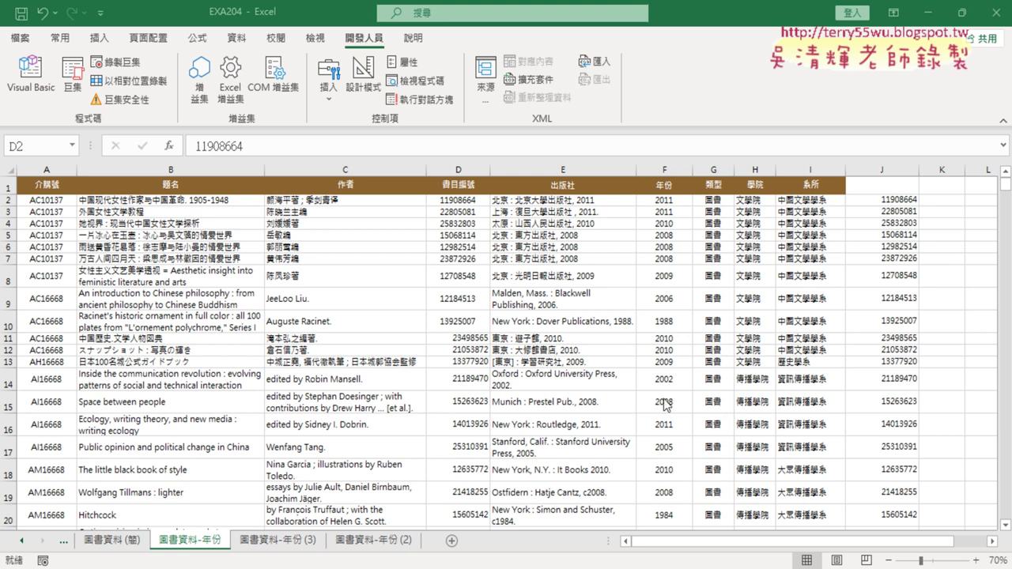
- Clear column J's old book numbers and open Insert Function for cell J2
{"action": "left_click", "coordinate": [459, 202]}
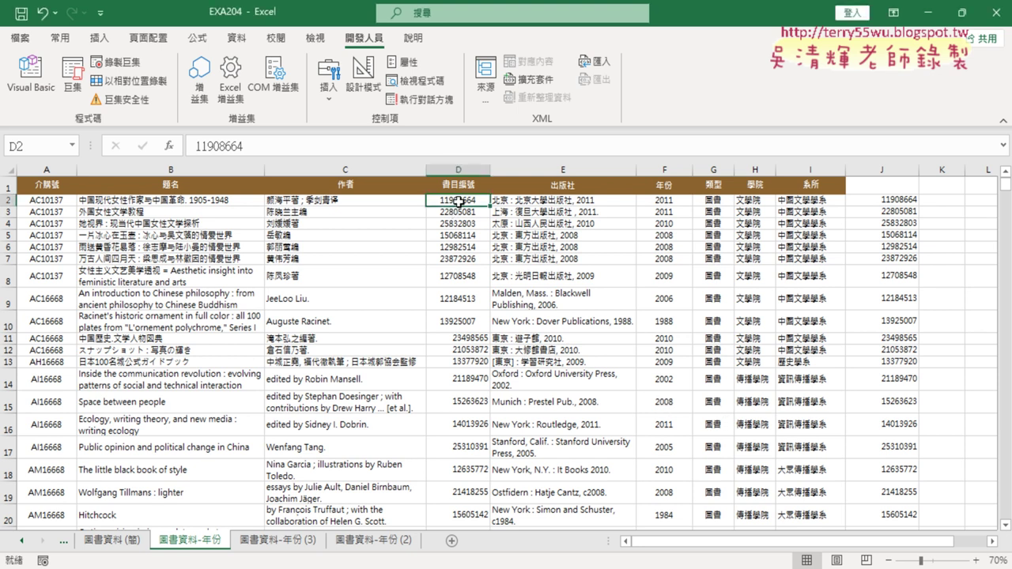
{"action": "left_click", "coordinate": [463, 169]}
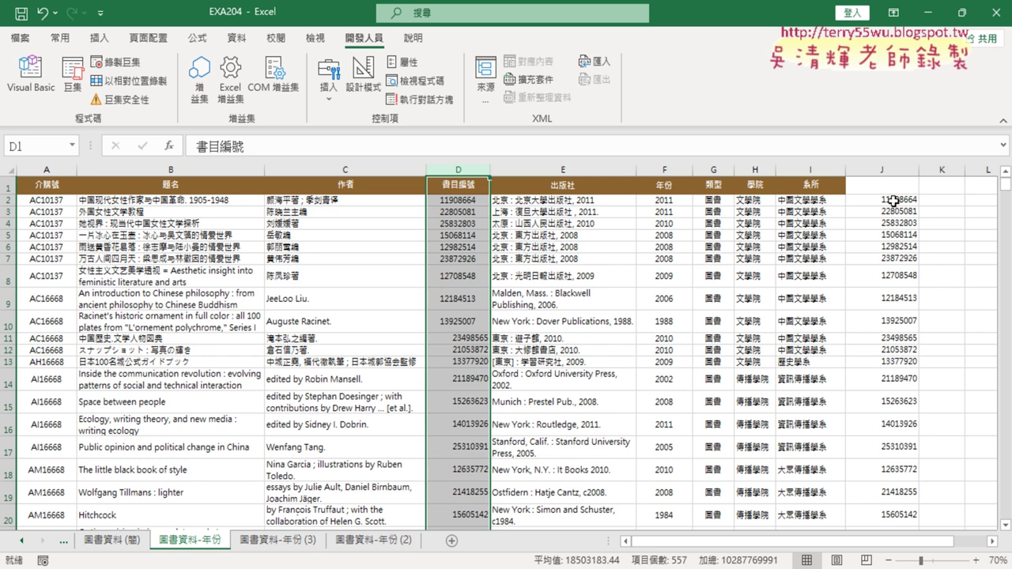
{"action": "left_click", "coordinate": [891, 166]}
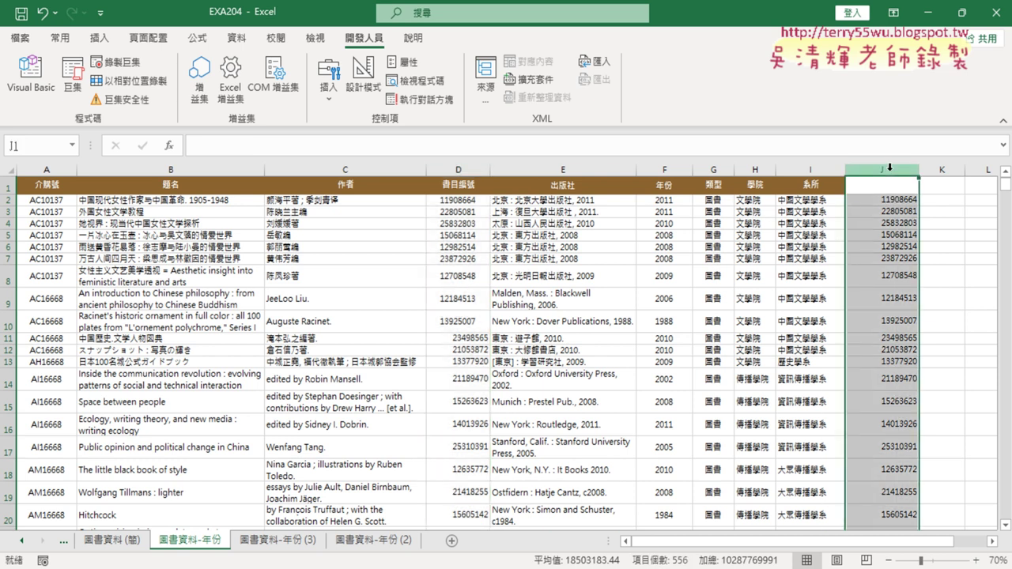
{"action": "key", "text": "Delete"}
{"action": "left_click", "coordinate": [886, 199]}
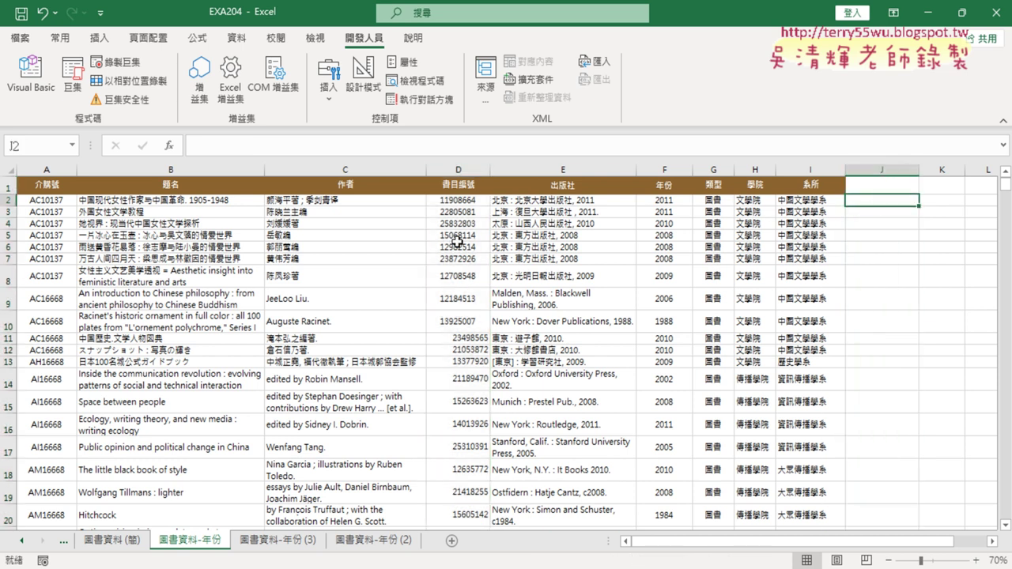
{"action": "left_click", "coordinate": [168, 145]}
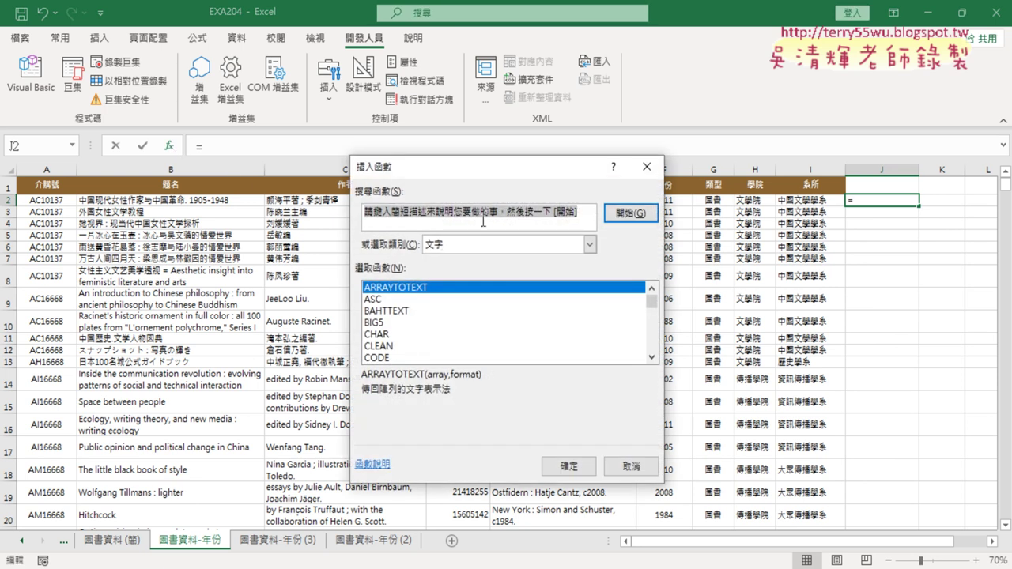
- Search functions for 轉換為文字 and insert the TEXT function into J2
{"action": "type", "text": "ㄓㄨㄢ"}
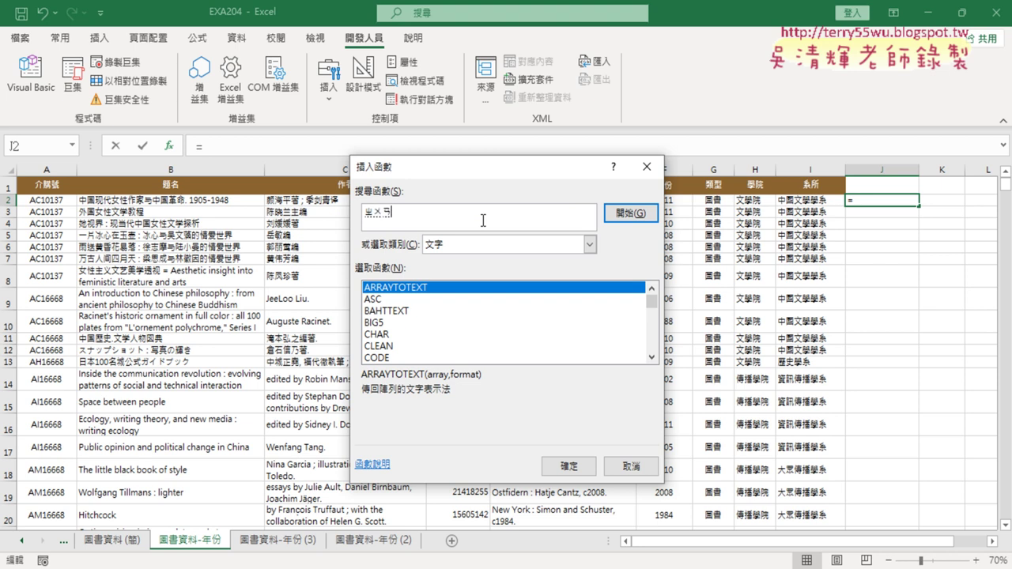
{"action": "type", "text": "ˇ"}
{"action": "type", "text": "換"}
{"action": "type", "text": "為"}
{"action": "type", "text": "文"}
{"action": "type", "text": "字"}
{"action": "key", "text": "Return"}
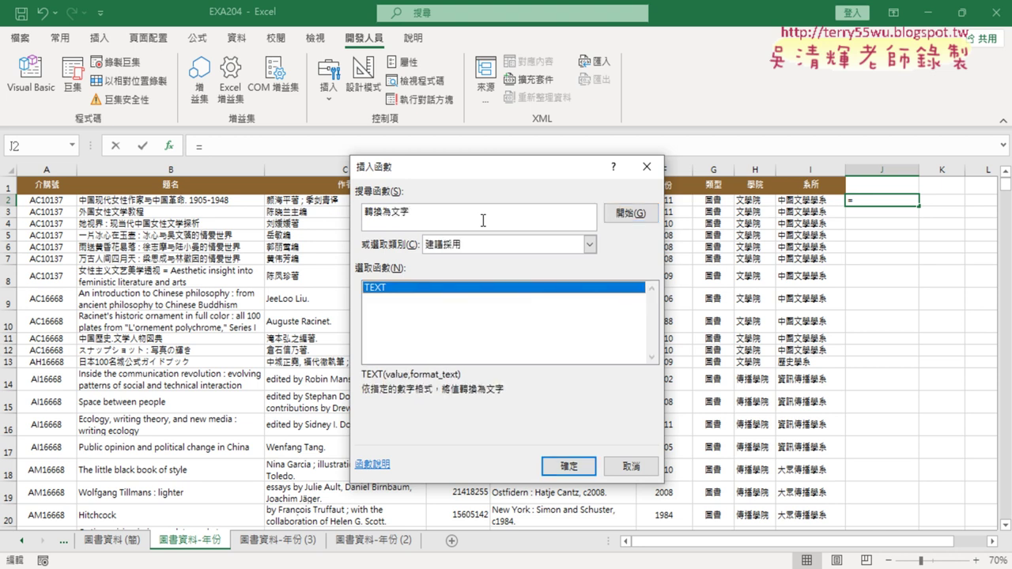
{"action": "left_click_drag", "start_coordinate": [462, 216], "coordinate": [349, 217]}
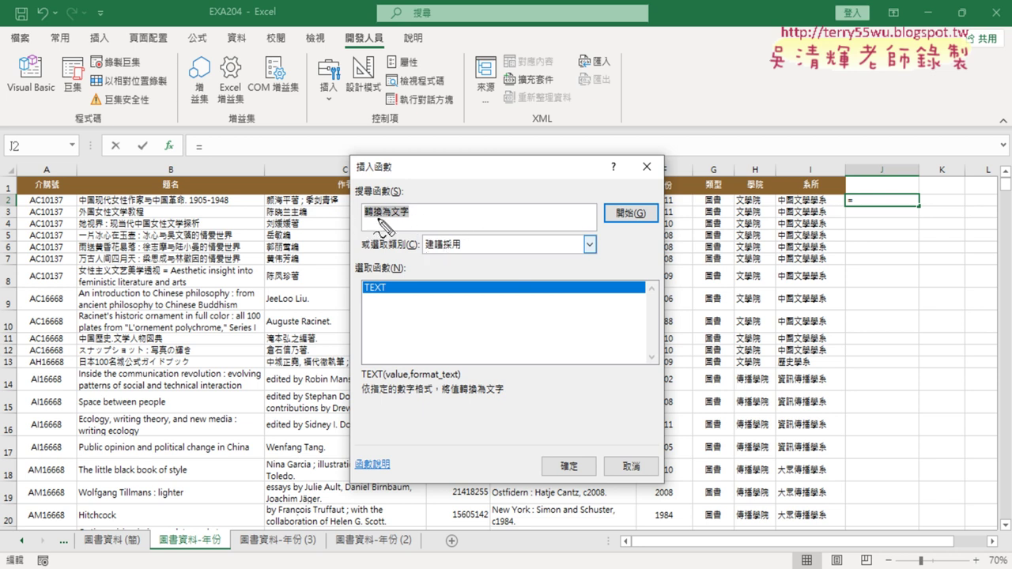
{"action": "left_click_drag", "start_coordinate": [377, 212], "coordinate": [394, 211]}
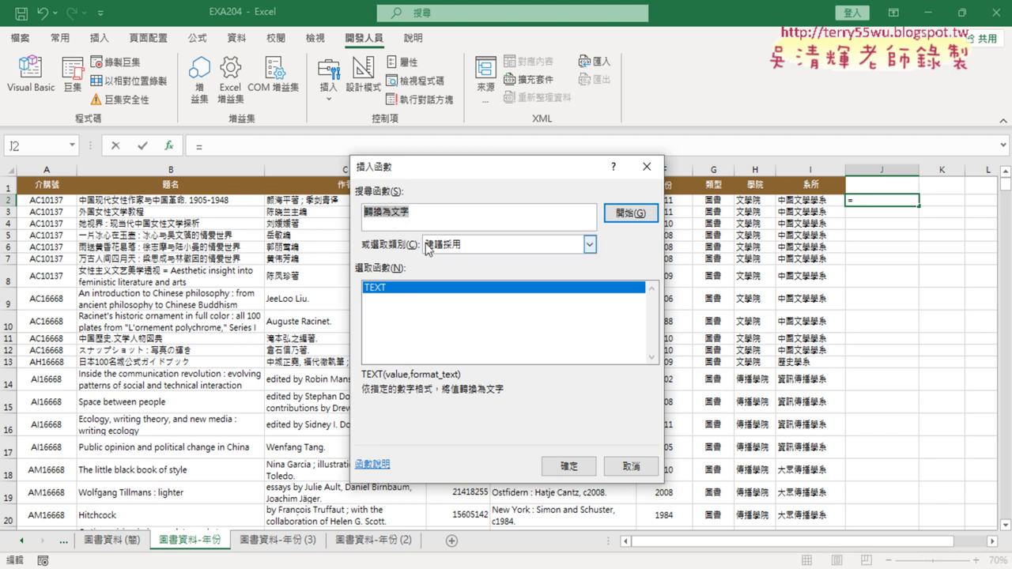
{"action": "left_click", "coordinate": [563, 465]}
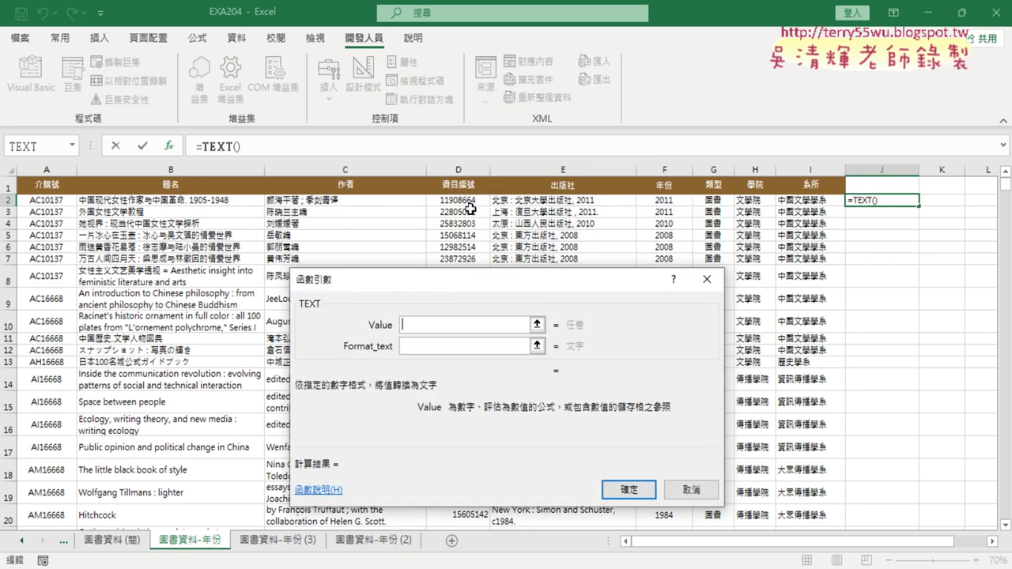
- Enter =TEXT(D2,"00000000") in J2 to show D2's book number as eight digits
{"action": "left_click", "coordinate": [459, 200]}
{"action": "left_click", "coordinate": [435, 346]}
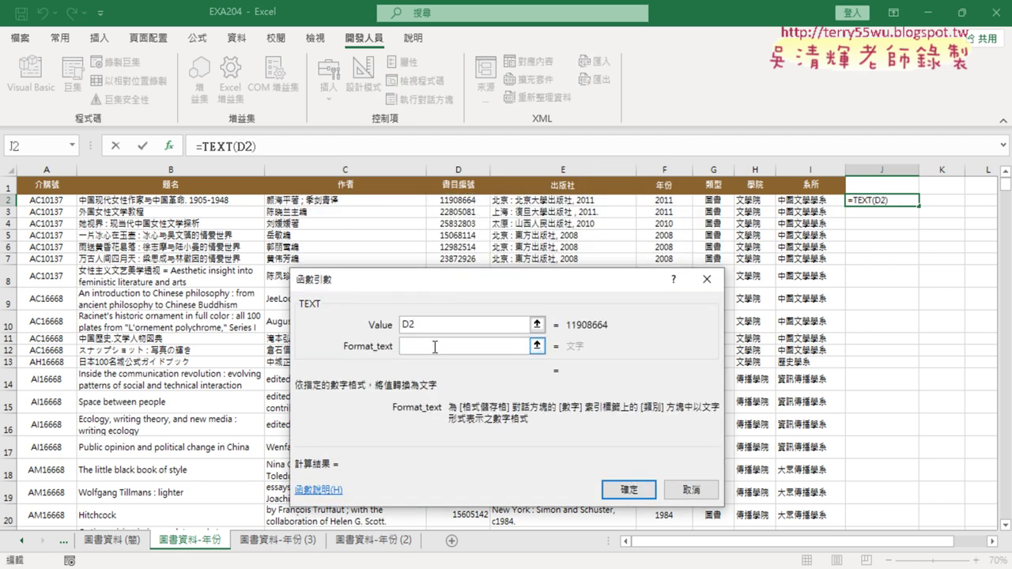
{"action": "type", "text": "\"0000"}
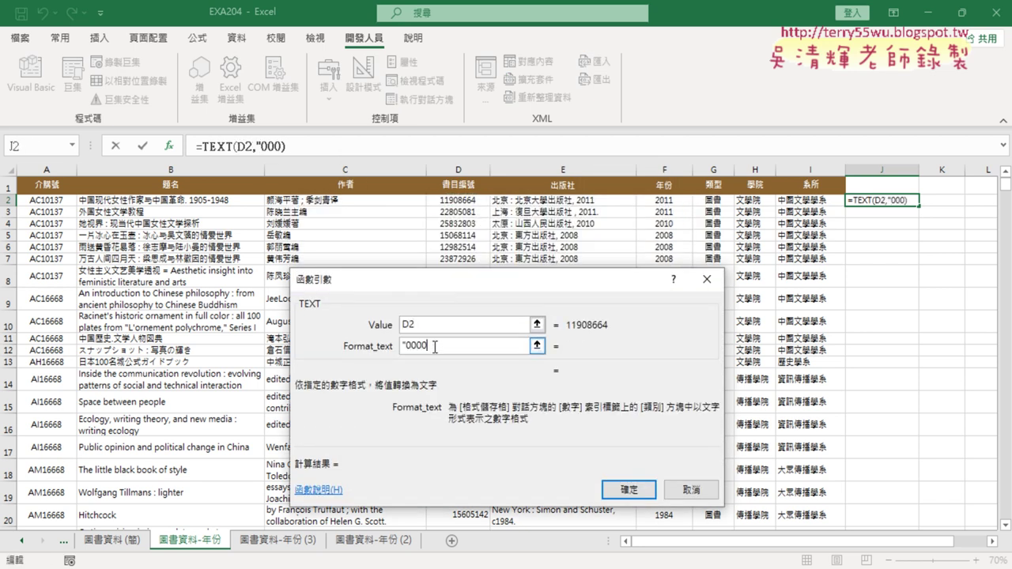
{"action": "type", "text": "0"}
{"action": "type", "text": "000\""}
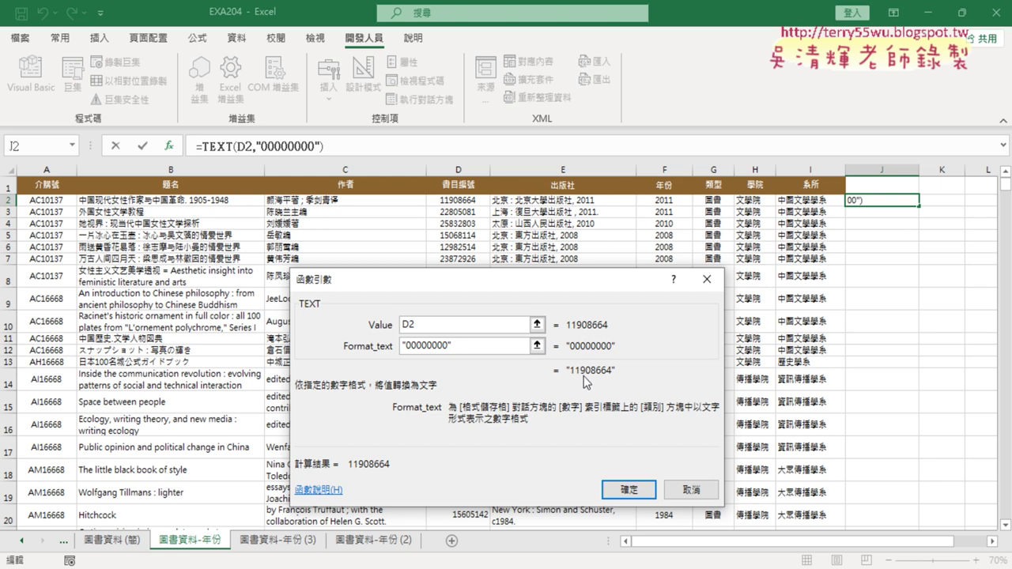
{"action": "left_click", "coordinate": [621, 488]}
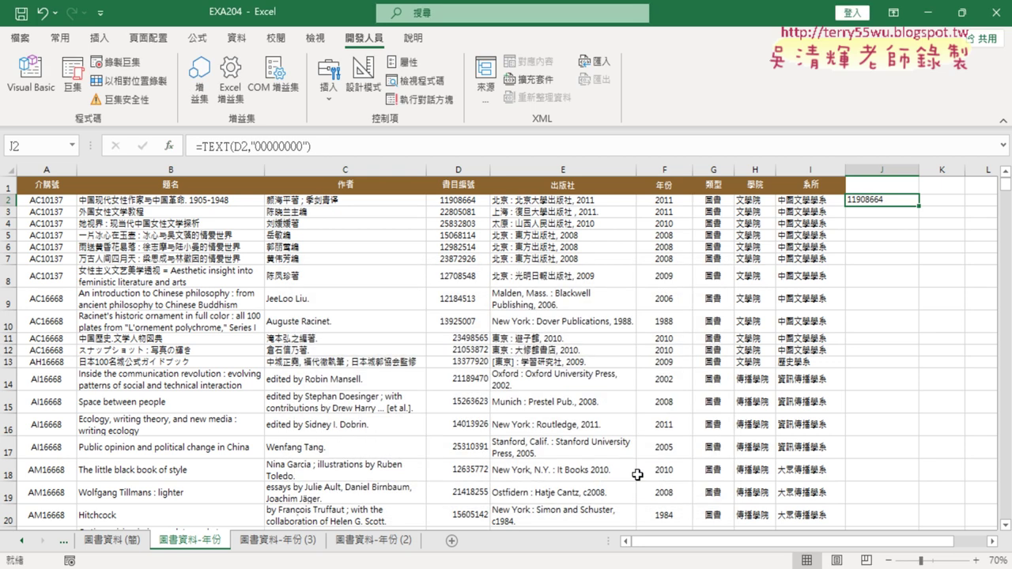
- Fill the TEXT formula from J2 down column J to row 557
{"action": "double_click", "coordinate": [921, 207]}
{"action": "left_click", "coordinate": [882, 169]}
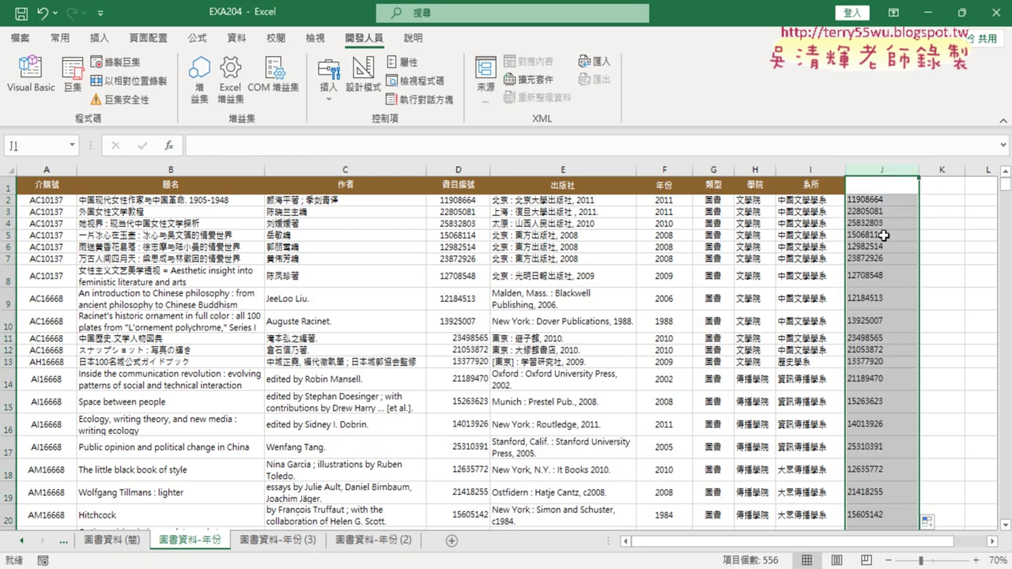
{"action": "left_click", "coordinate": [873, 203]}
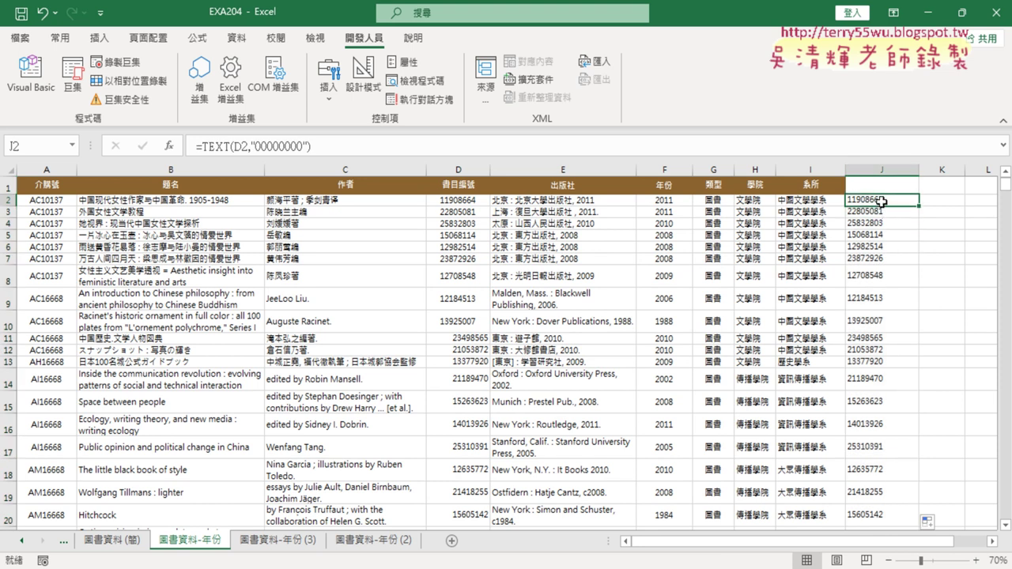
- Copy the results in J2:J557 and go to cell D2
{"action": "key", "text": "ctrl+shift+Down"}
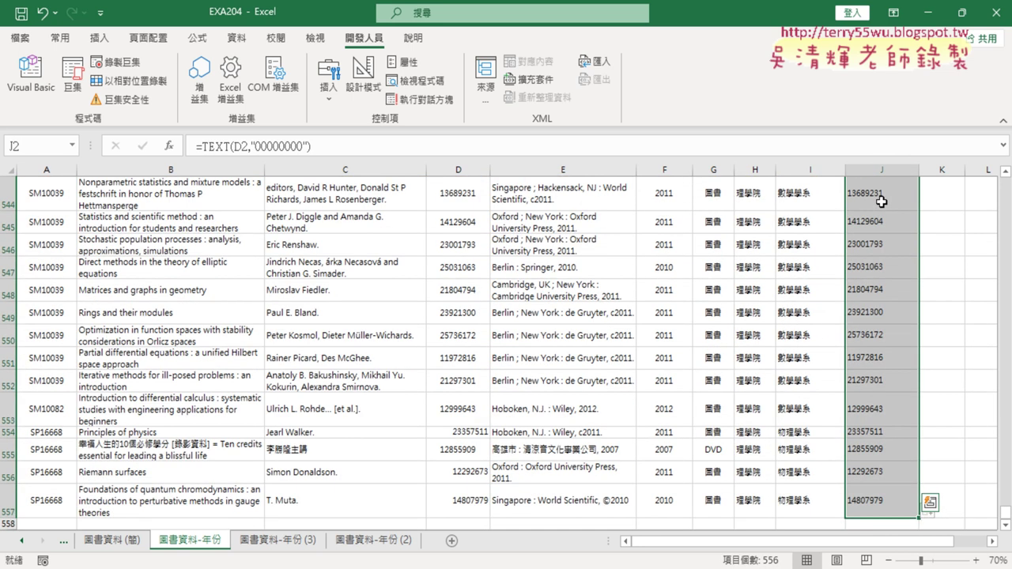
{"action": "key", "text": "ctrl+c"}
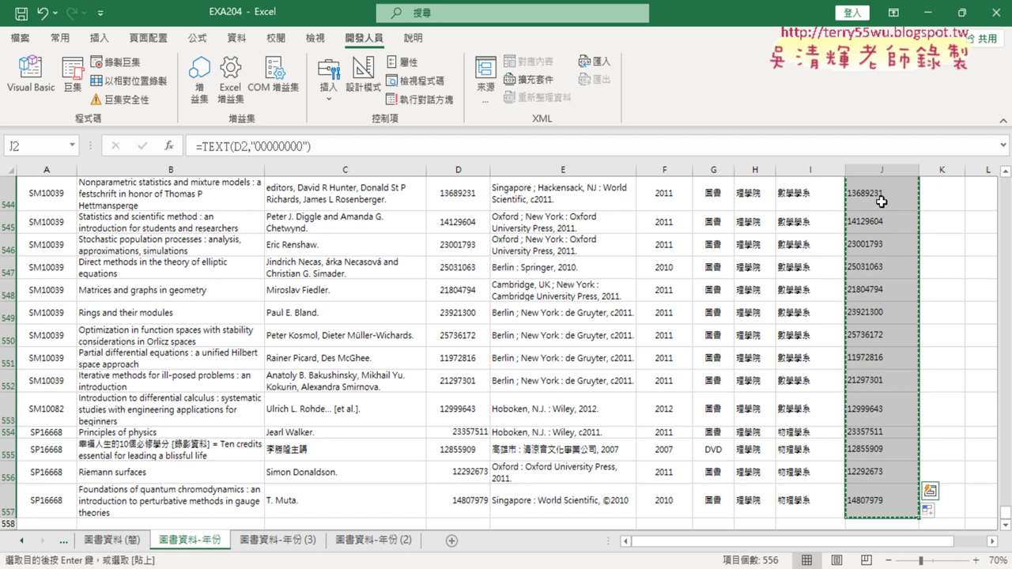
{"action": "left_click_drag", "start_coordinate": [1005, 514], "coordinate": [1005, 183]}
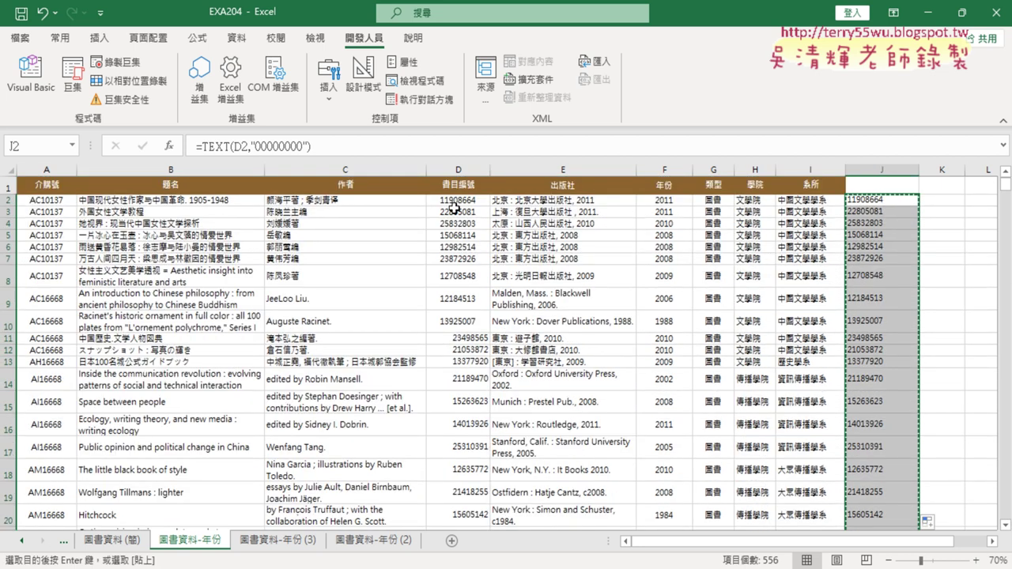
{"action": "left_click", "coordinate": [454, 209]}
{"action": "left_click", "coordinate": [456, 199]}
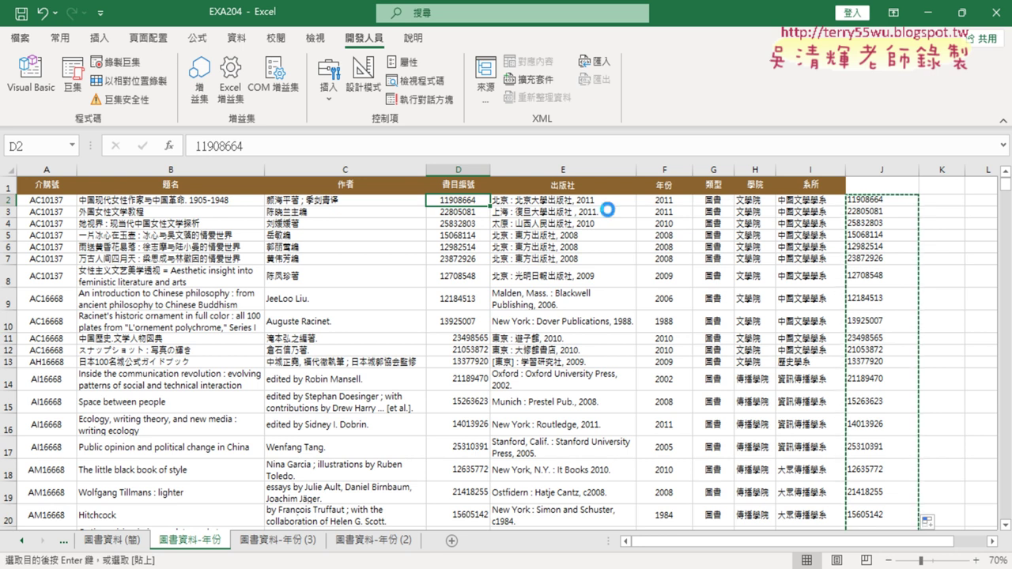
- Paste the copied column J results over column D starting at D2
{"action": "key", "text": "ctrl+shift+Down"}
{"action": "key", "text": "ctrl+v"}
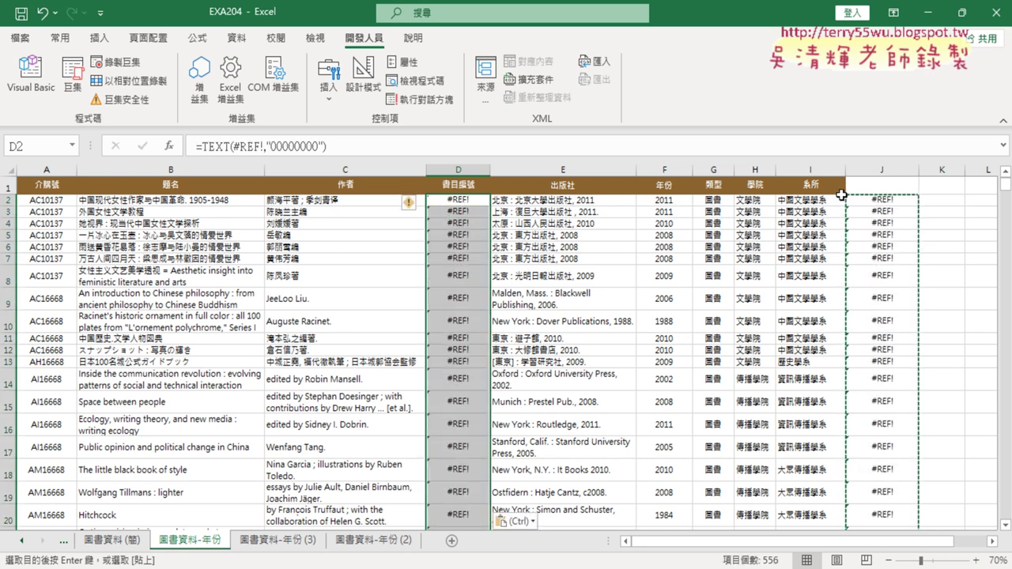
{"action": "left_click", "coordinate": [902, 203]}
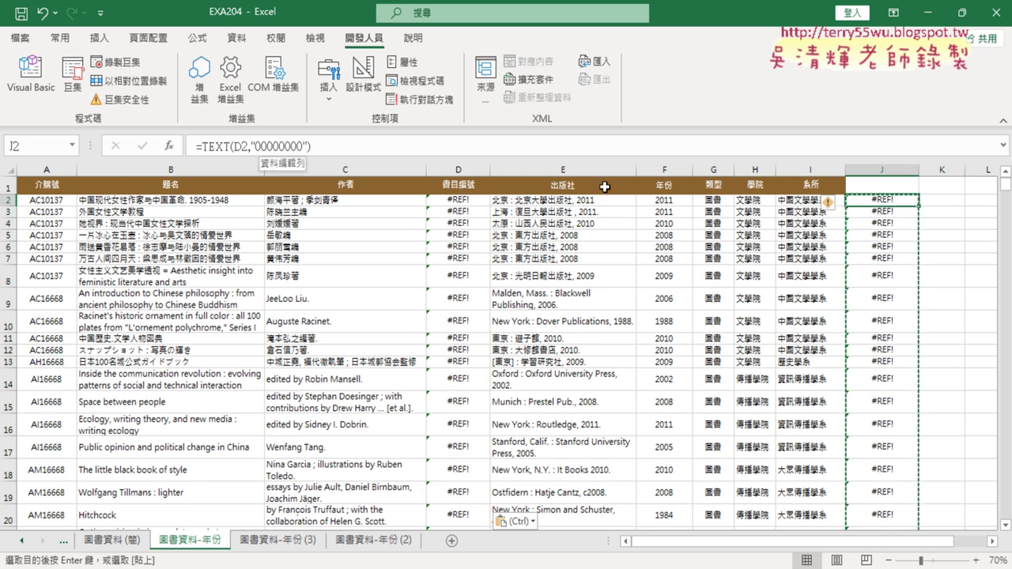
{"action": "left_click", "coordinate": [464, 200]}
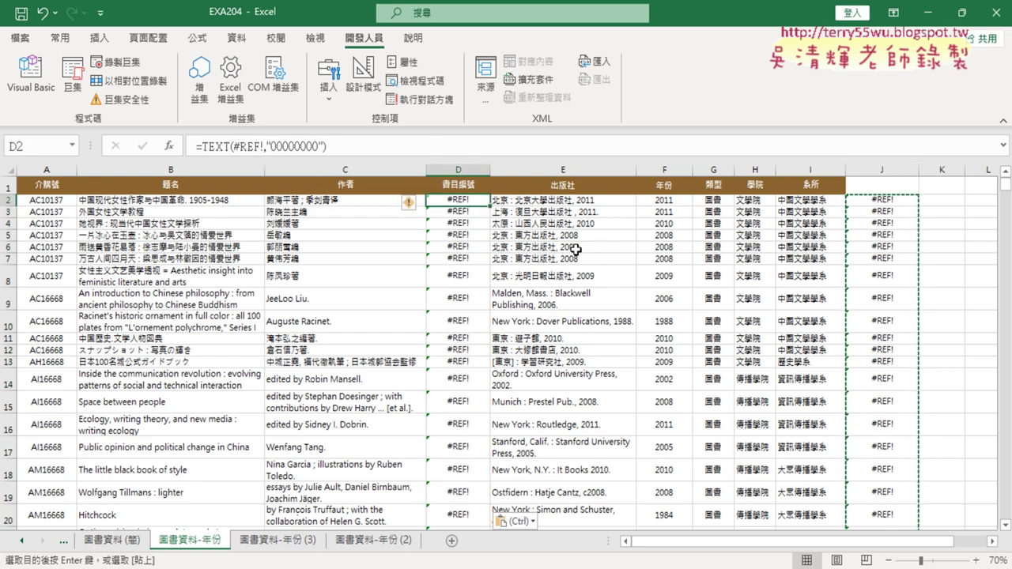
- Switch column D's paste to values only, then refill column J's TEXT formula
{"action": "left_click", "coordinate": [522, 522]}
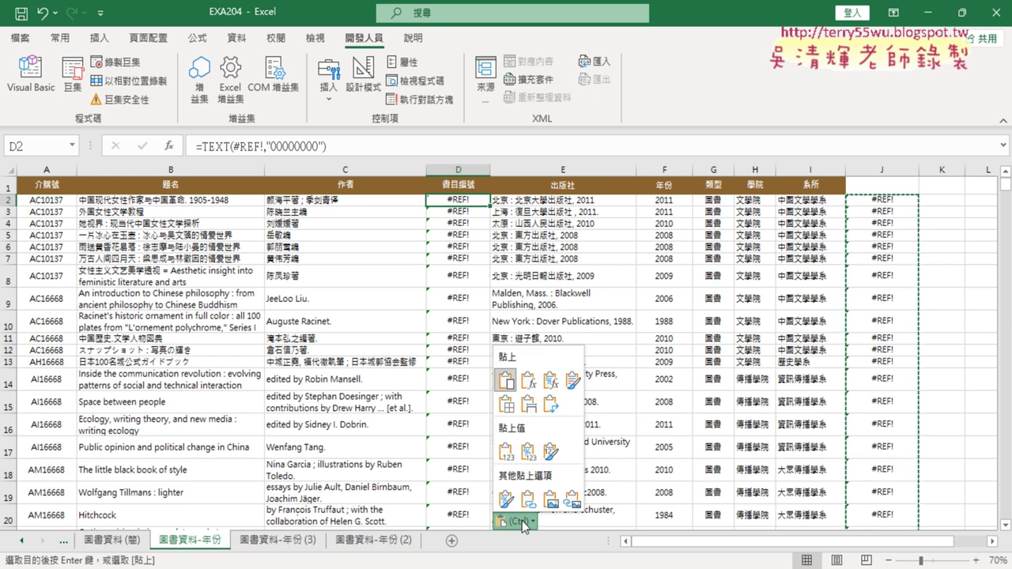
{"action": "left_click", "coordinate": [506, 452]}
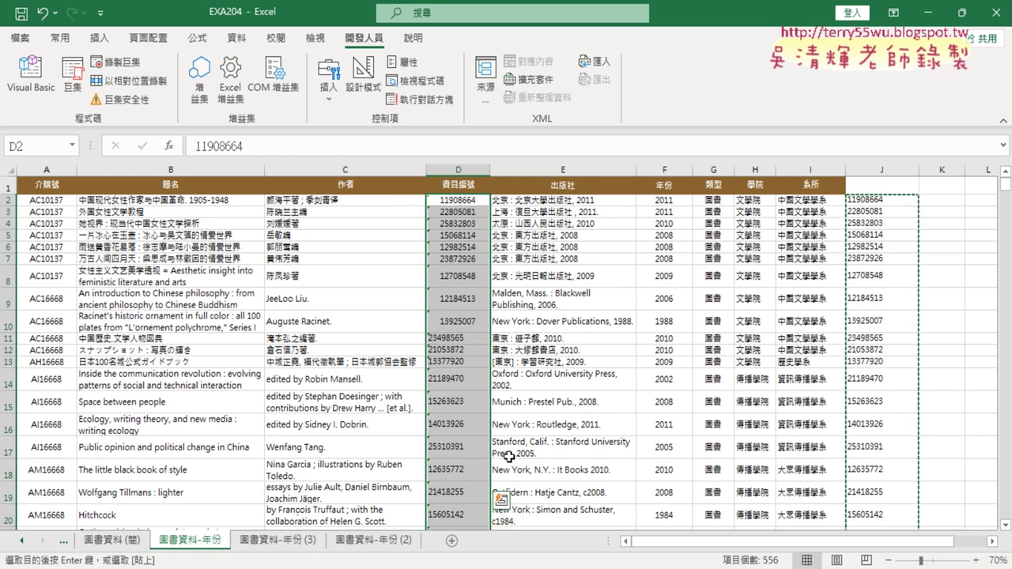
{"action": "key", "text": "ctrl+Right"}
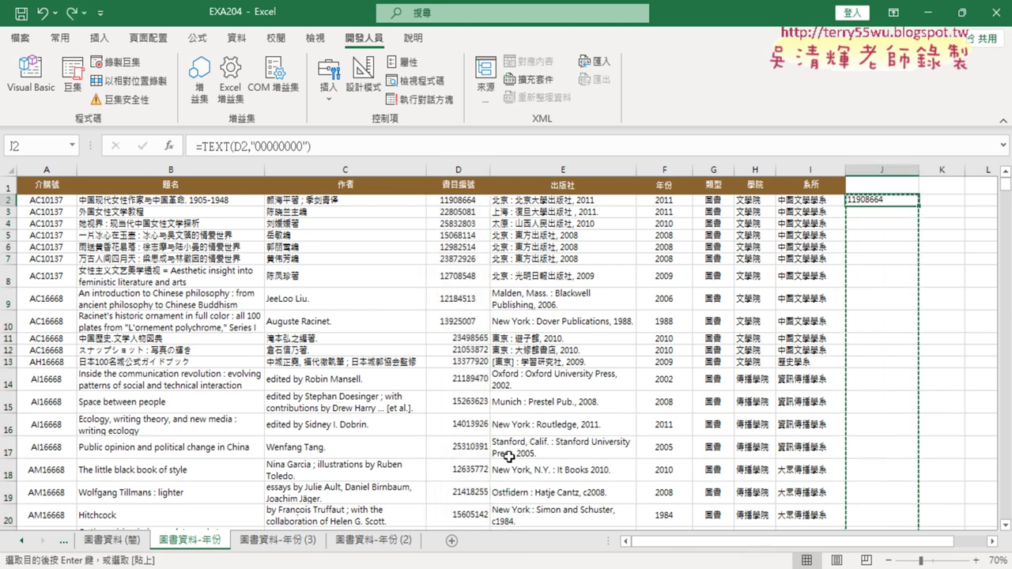
{"action": "key", "text": "ctrl+v"}
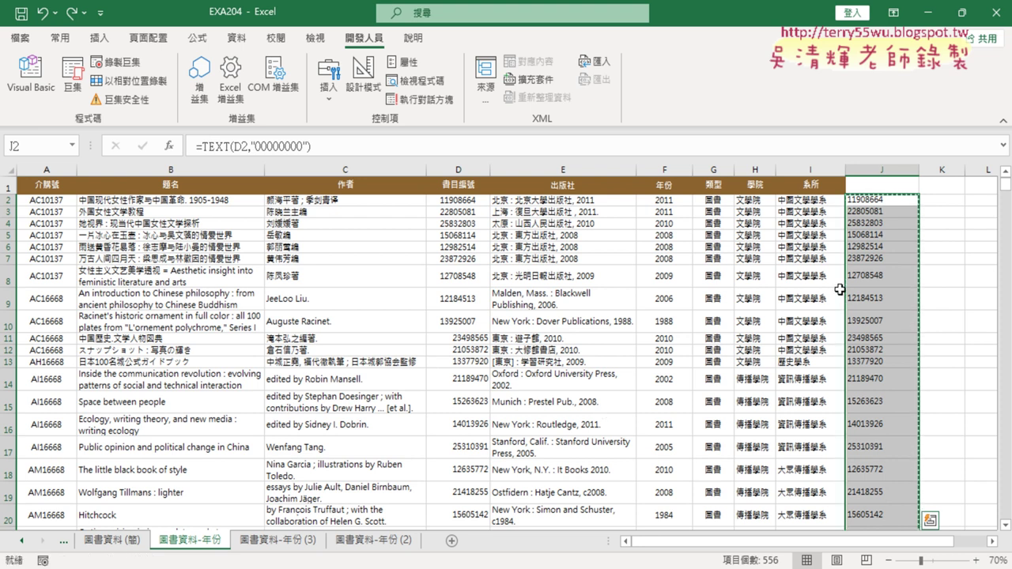
- Paste the eight-digit book numbers into column D as values via Paste Special
{"action": "right_click", "coordinate": [454, 204]}
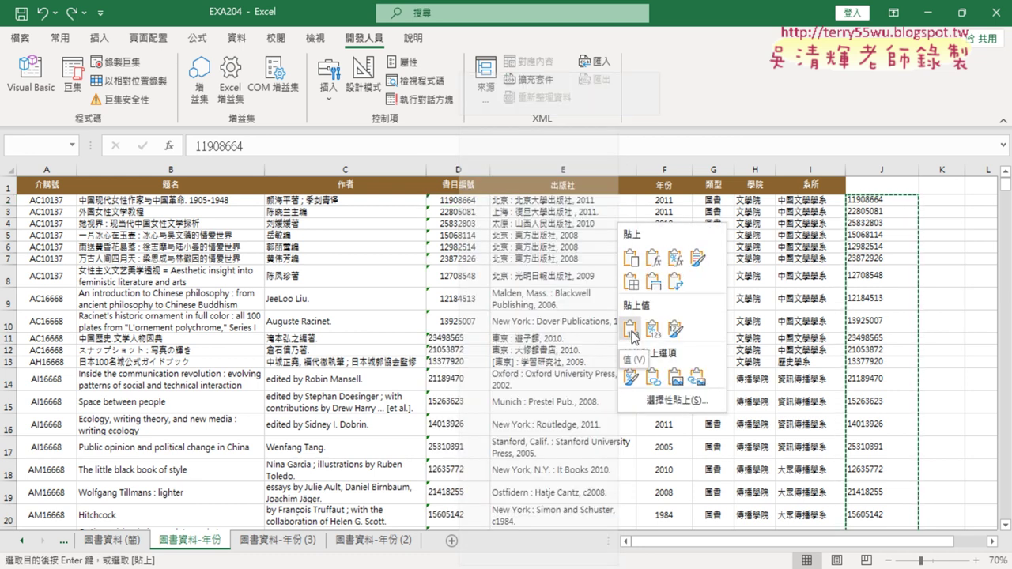
{"action": "left_click", "coordinate": [631, 331]}
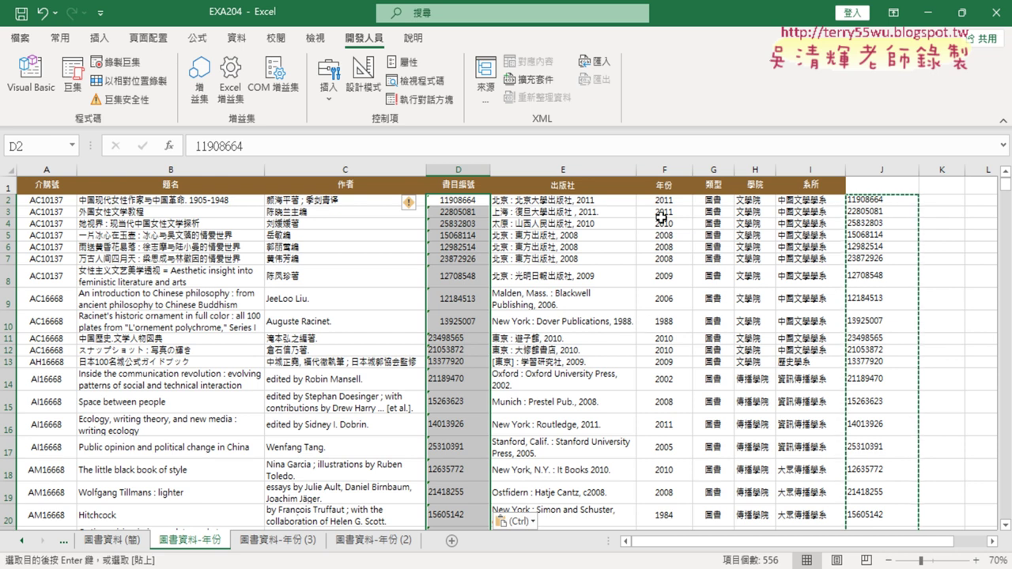
{"action": "left_click", "coordinate": [887, 200]}
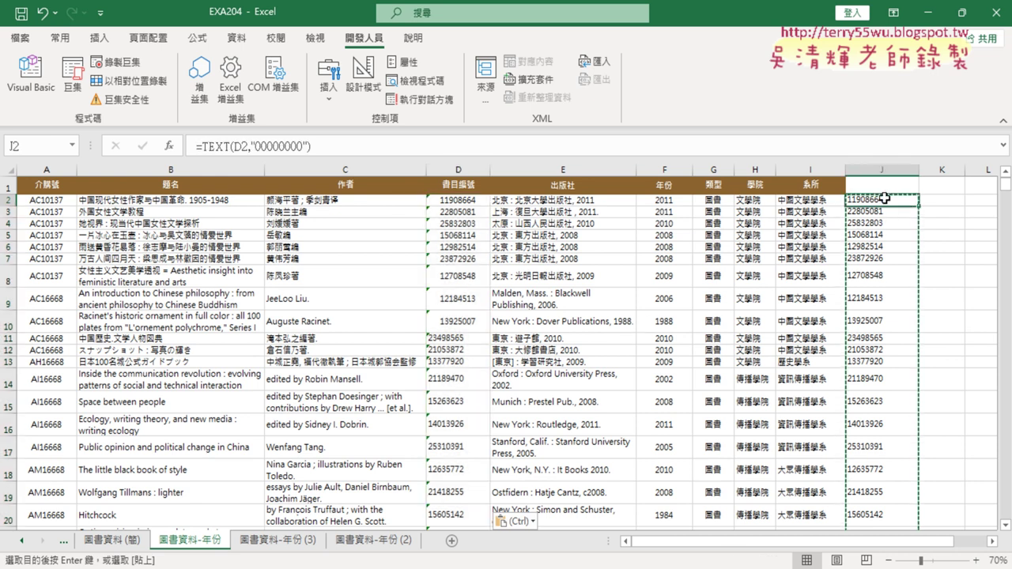
{"action": "left_click", "coordinate": [461, 202]}
{"action": "left_click", "coordinate": [894, 201]}
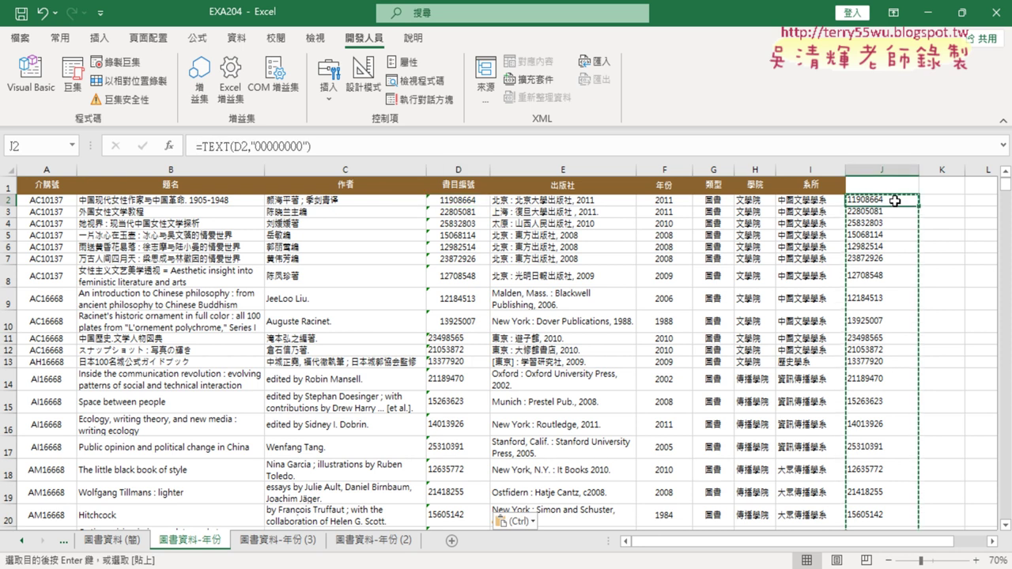
- Delete the helper TEXT formulas from J2 downward
{"action": "key", "text": "ctrl+shift+Down"}
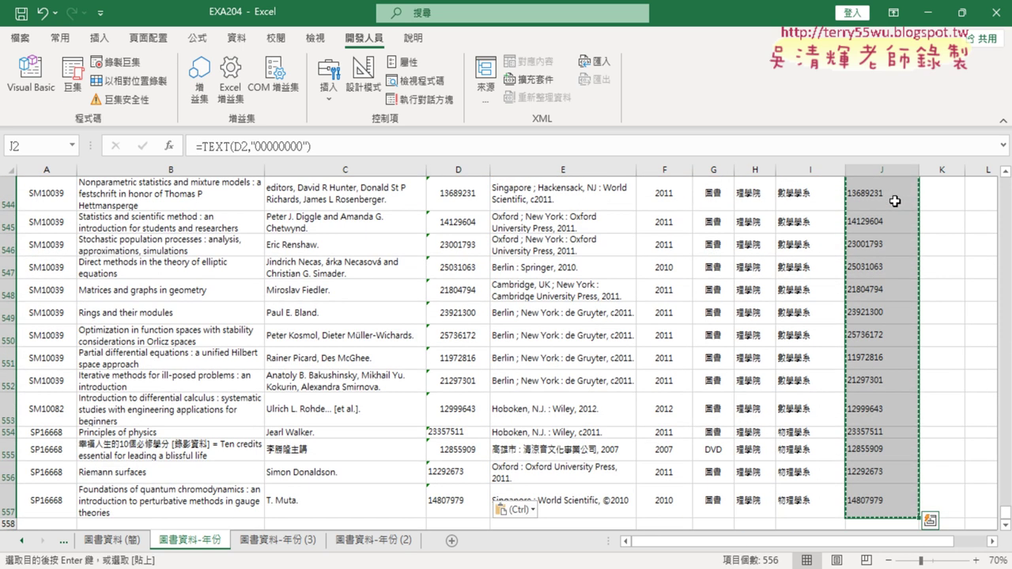
{"action": "key", "text": "Delete"}
{"action": "key", "text": "ctrl+BackSpace"}
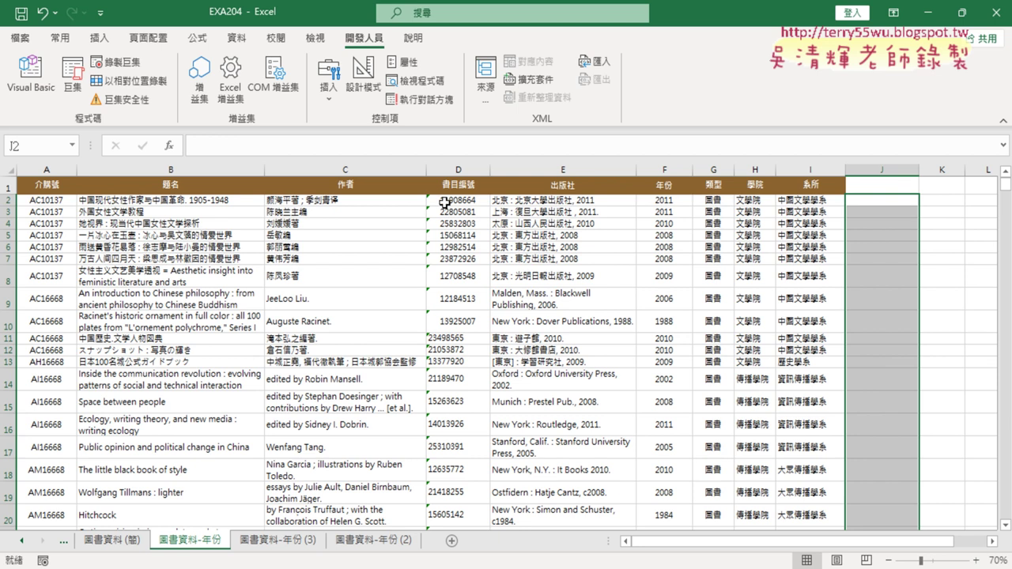
{"action": "left_click", "coordinate": [444, 202]}
{"action": "left_click", "coordinate": [875, 199]}
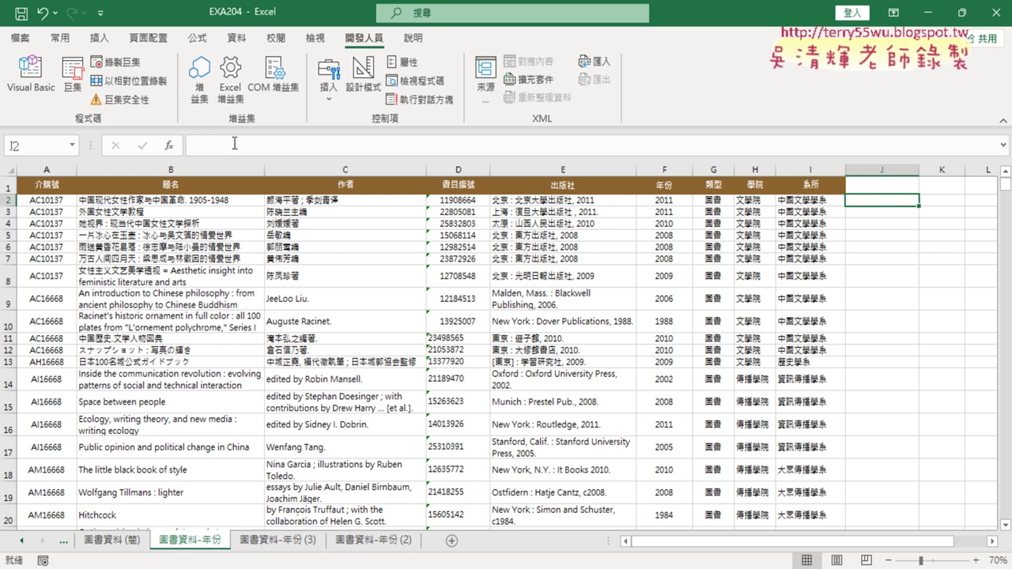
{"action": "left_click", "coordinate": [169, 149]}
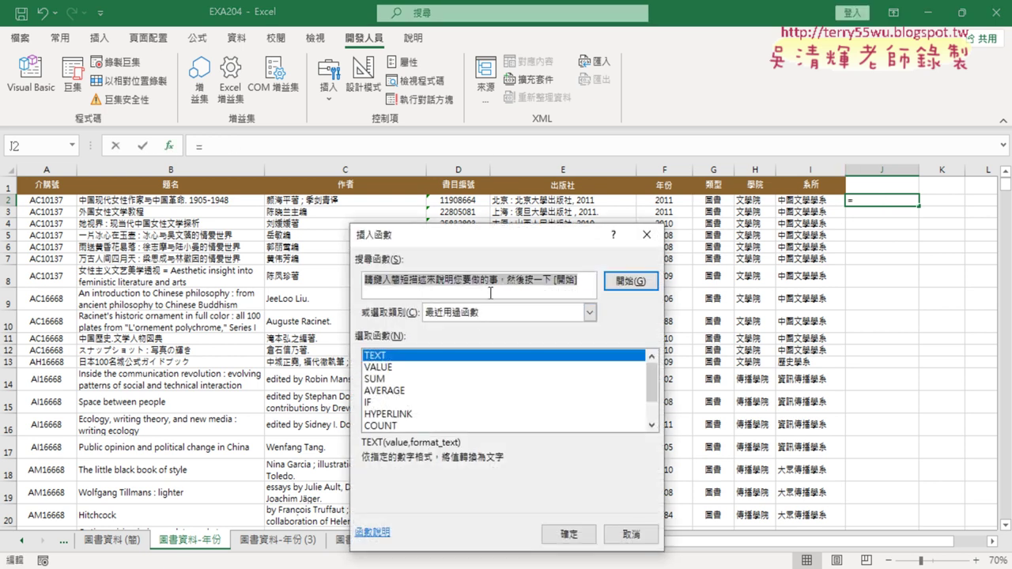
{"action": "left_click", "coordinate": [491, 287]}
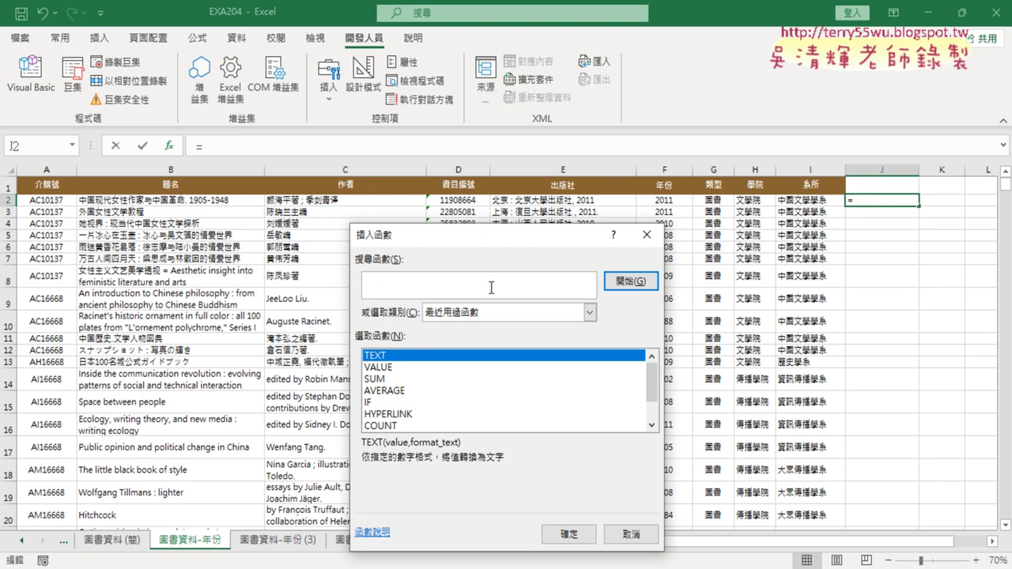
{"action": "type", "text": "轉"}
{"action": "type", "text": "ㄏ"}
{"action": "type", "text": "ㄨ換"}
{"action": "type", "text": "為"}
{"action": "type", "text": "數"}
{"action": "type", "text": "字字"}
{"action": "key", "text": "Return"}
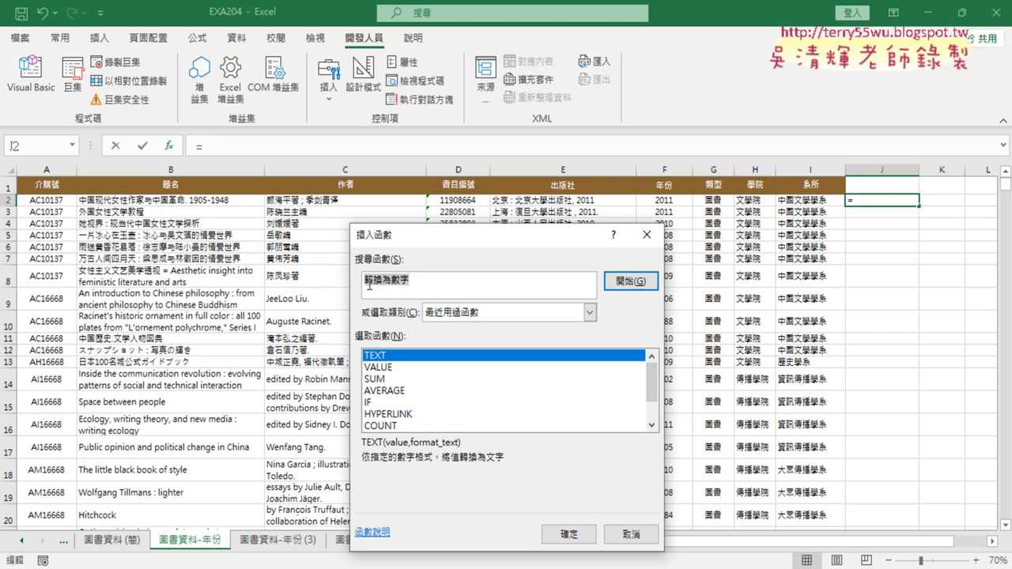
{"action": "left_click", "coordinate": [616, 283]}
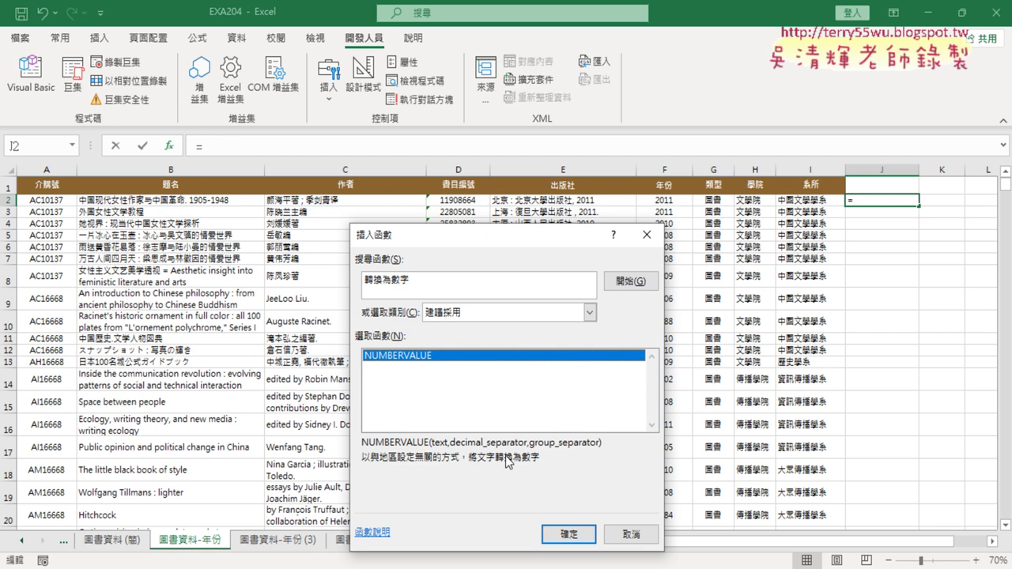
{"action": "left_click", "coordinate": [569, 533]}
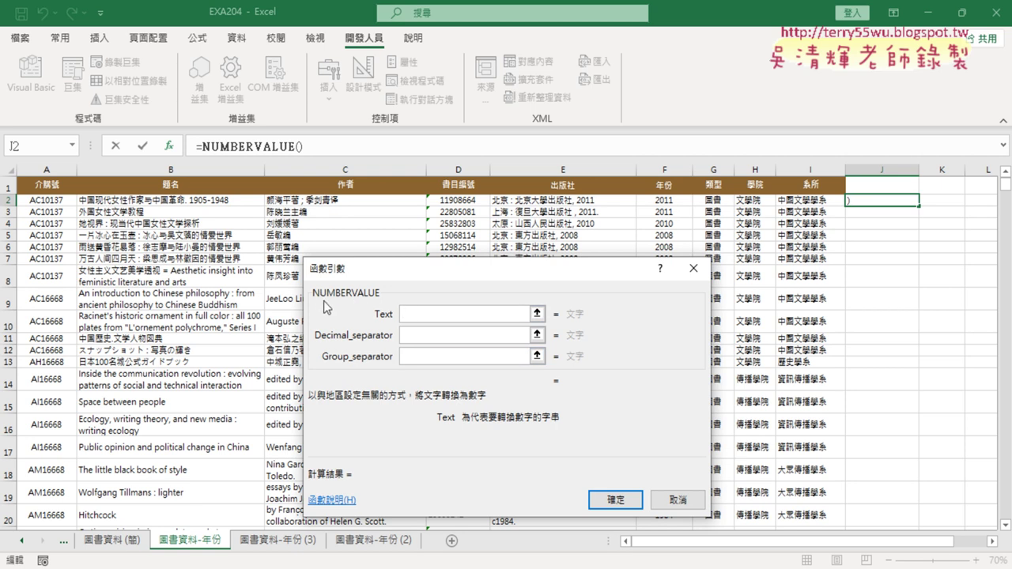
{"action": "left_click", "coordinate": [674, 504]}
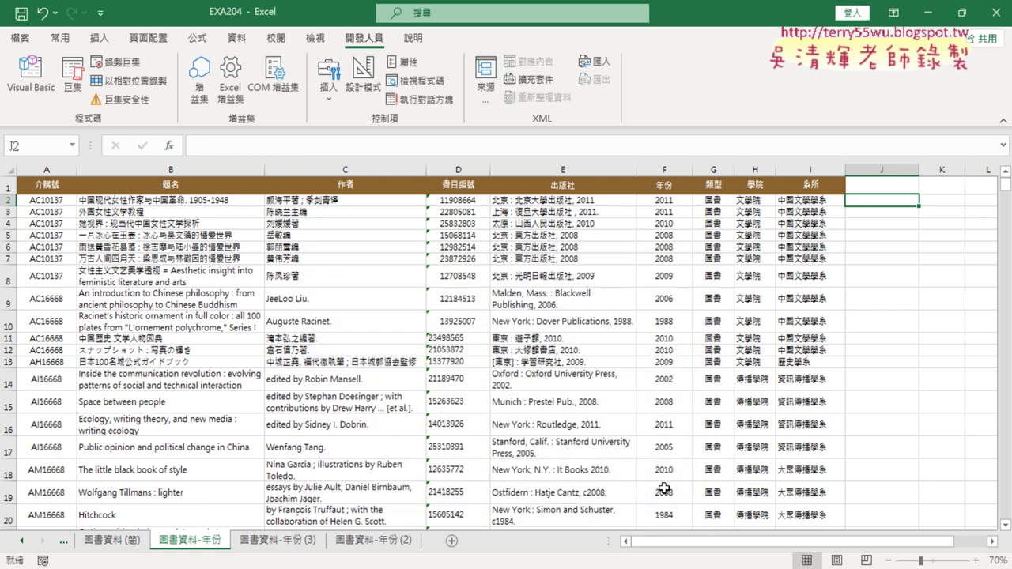
{"action": "left_click", "coordinate": [169, 147]}
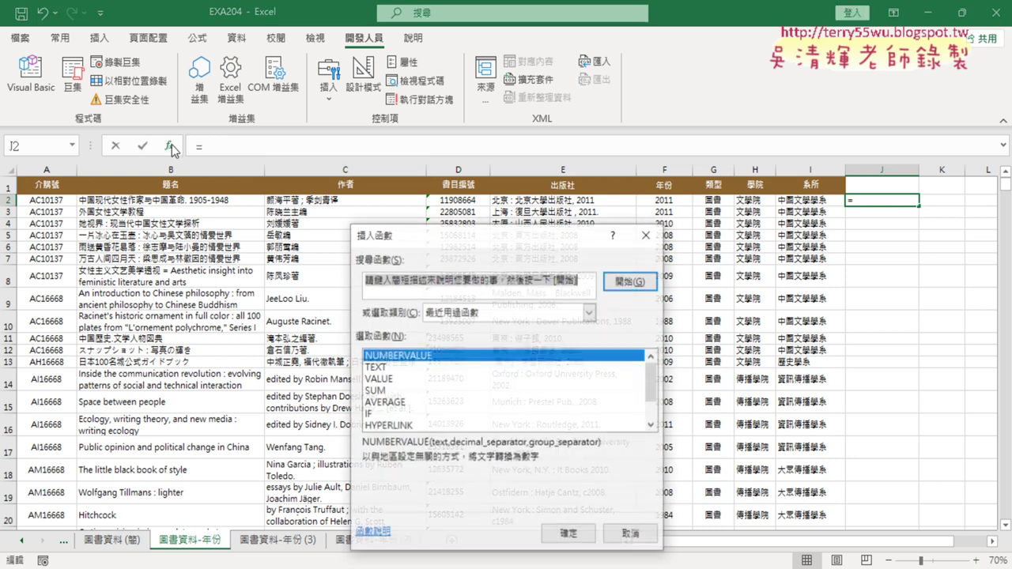
{"action": "left_click", "coordinate": [471, 314]}
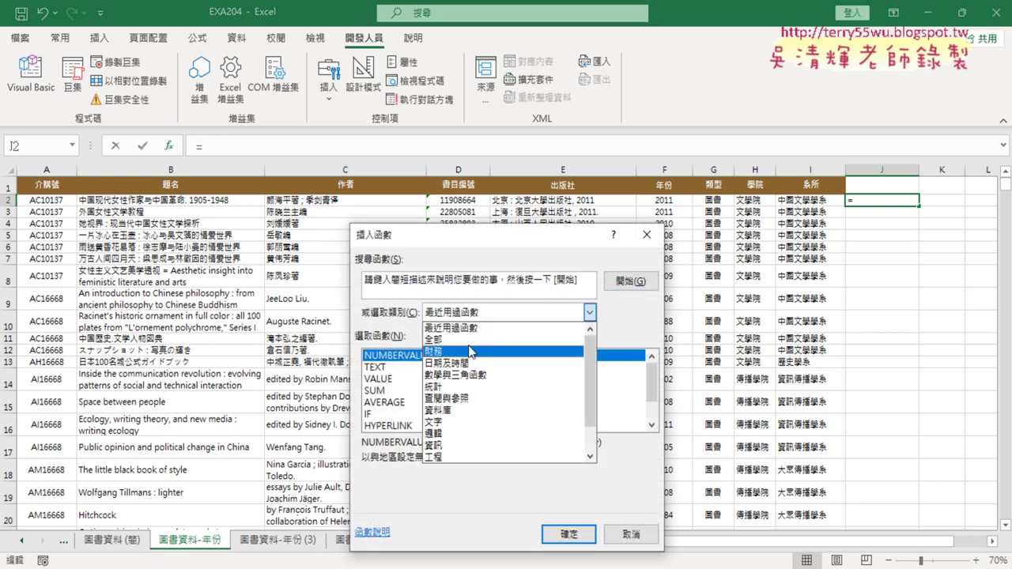
{"action": "left_click", "coordinate": [470, 422]}
{"action": "left_click_drag", "start_coordinate": [650, 370], "coordinate": [652, 417]}
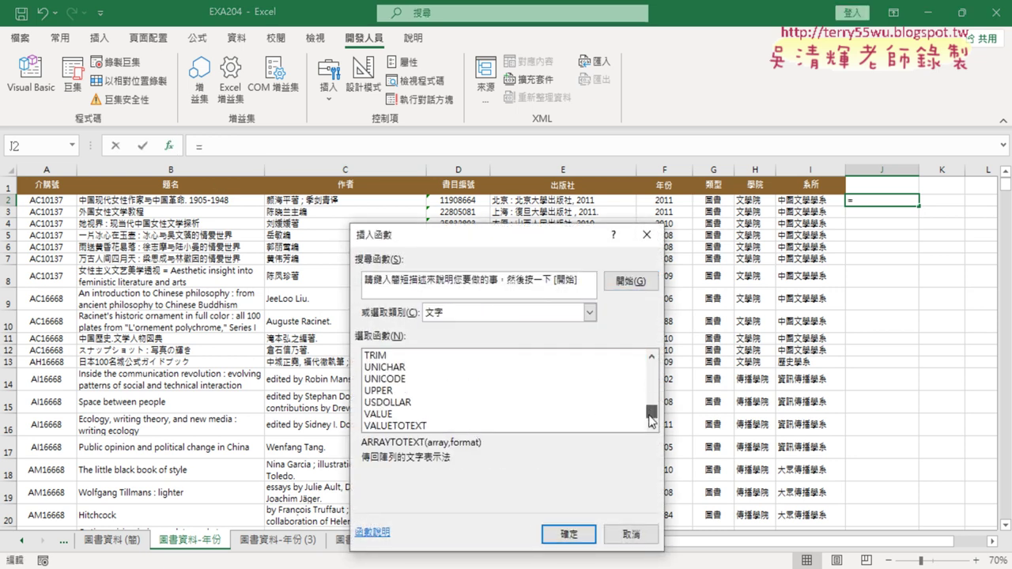
{"action": "left_click", "coordinate": [386, 414]}
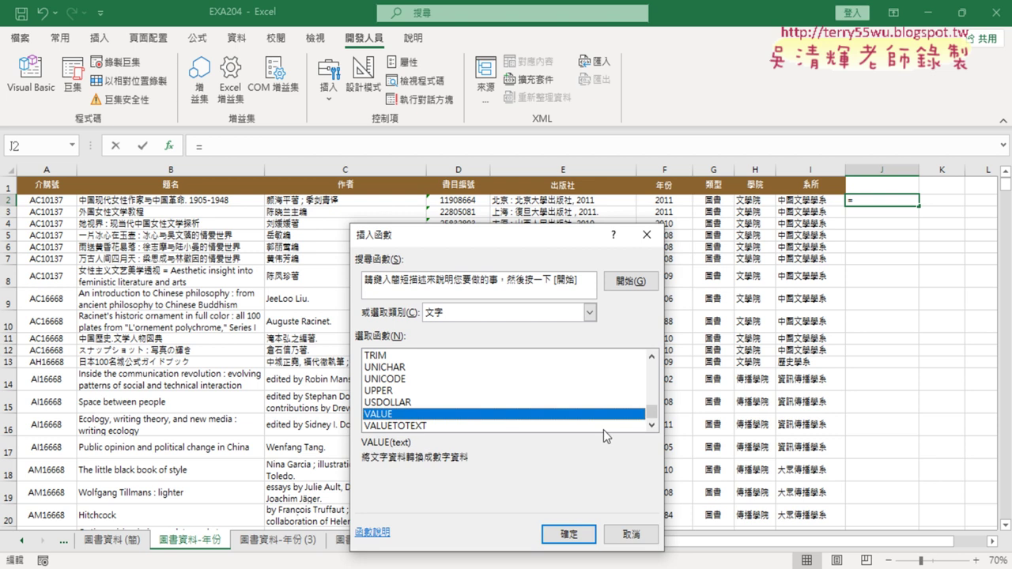
{"action": "left_click", "coordinate": [401, 427]}
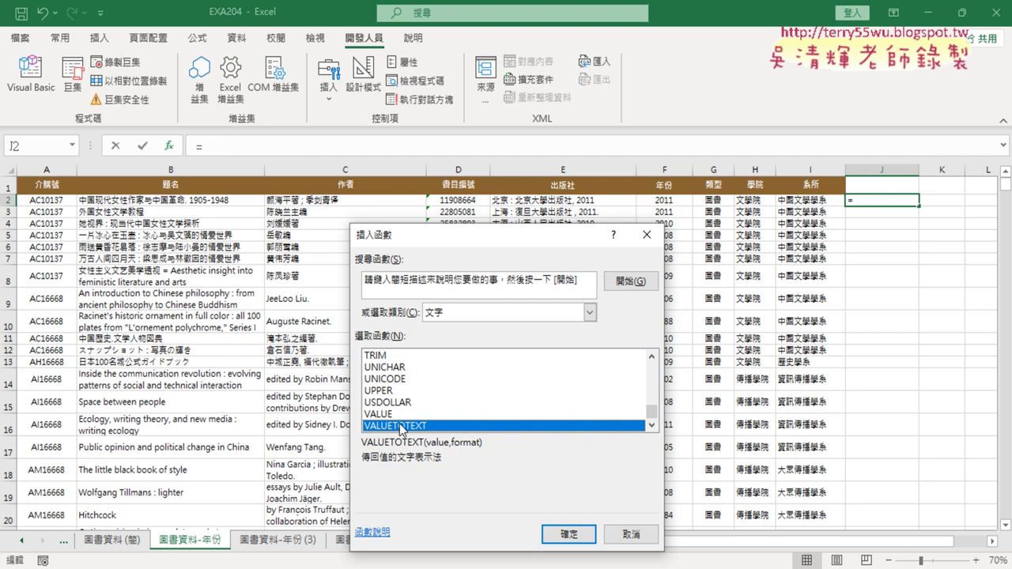
{"action": "left_click", "coordinate": [401, 416]}
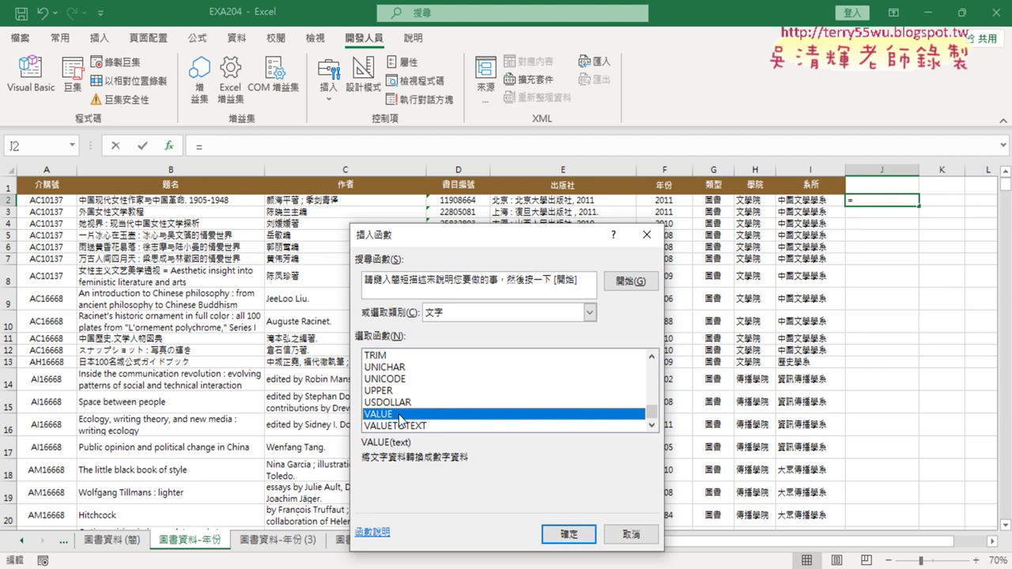
{"action": "left_click", "coordinate": [568, 533]}
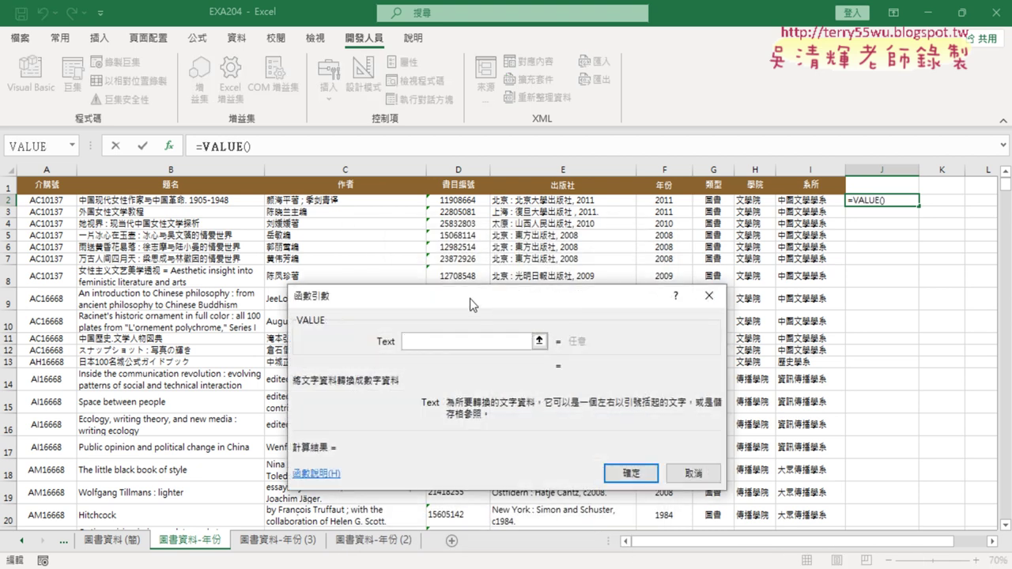
{"action": "left_click", "coordinate": [463, 200]}
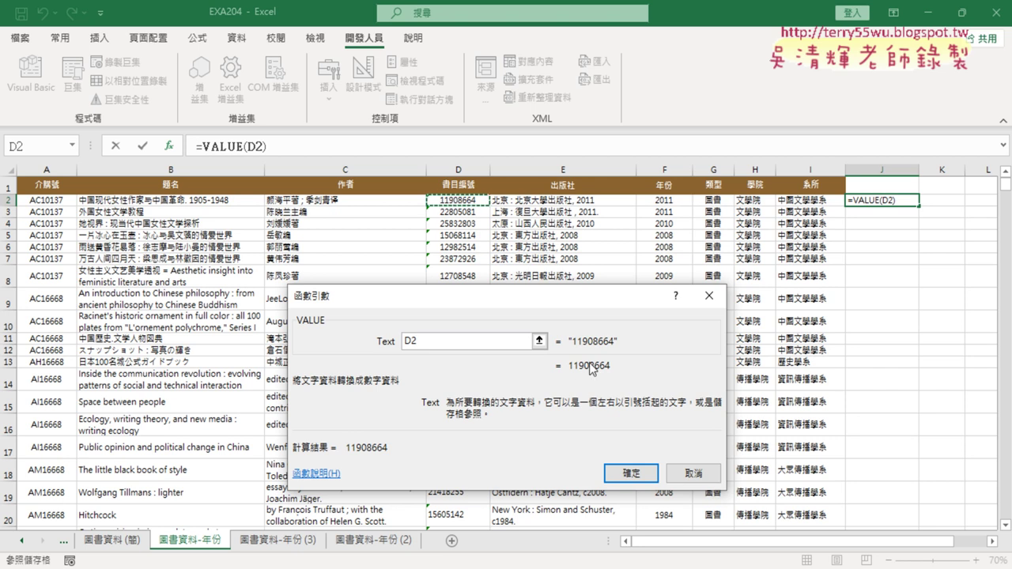
{"action": "left_click", "coordinate": [631, 473]}
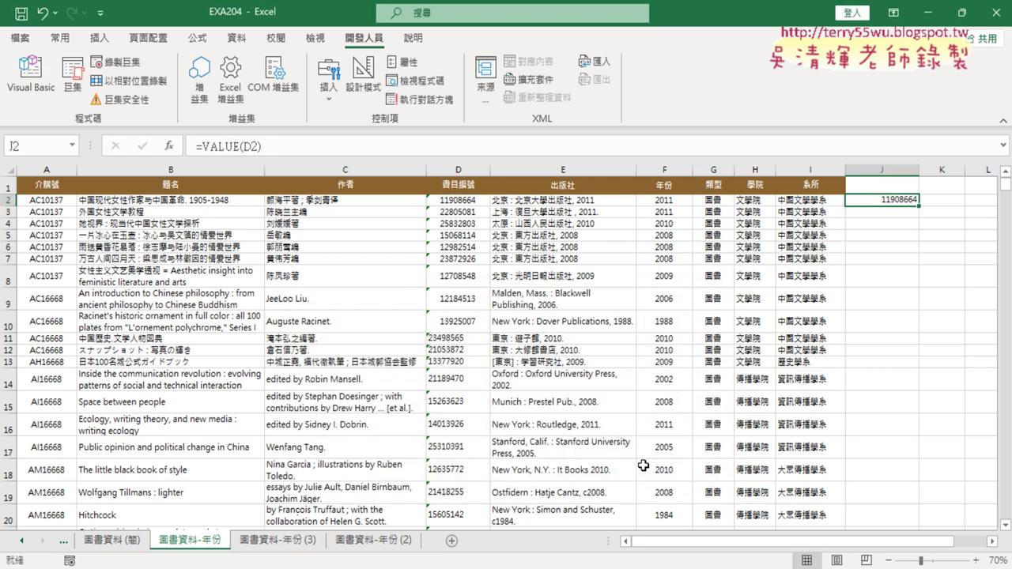
{"action": "double_click", "coordinate": [921, 205]}
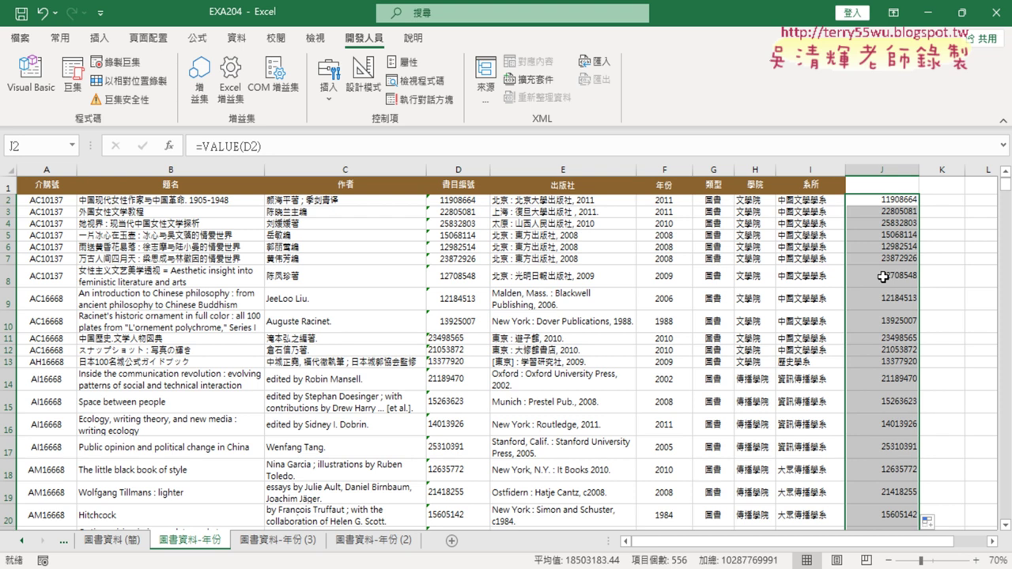
{"action": "key", "text": "Delete"}
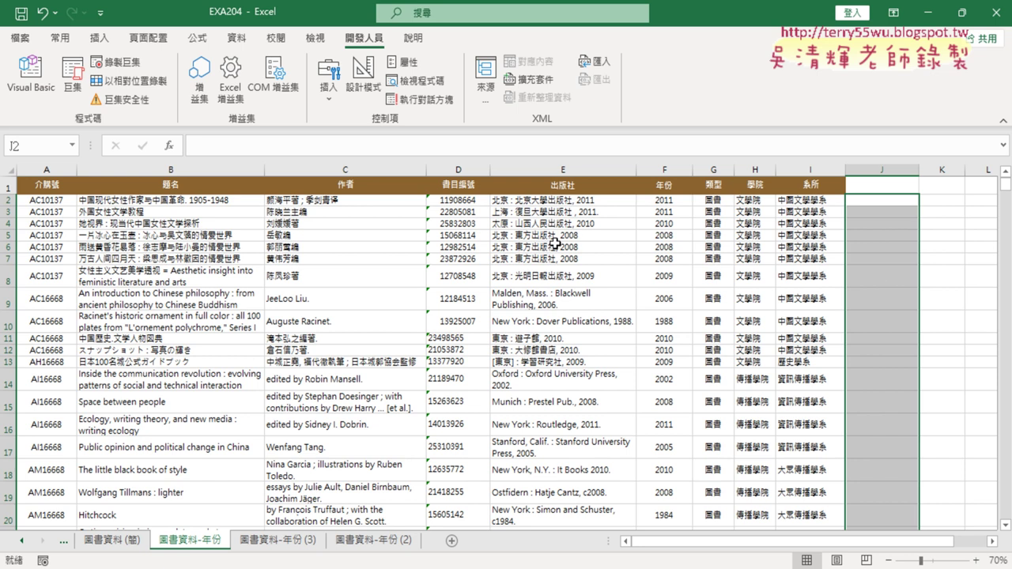
- Turn on the Data filter for the book list's header row
{"action": "left_click", "coordinate": [451, 166]}
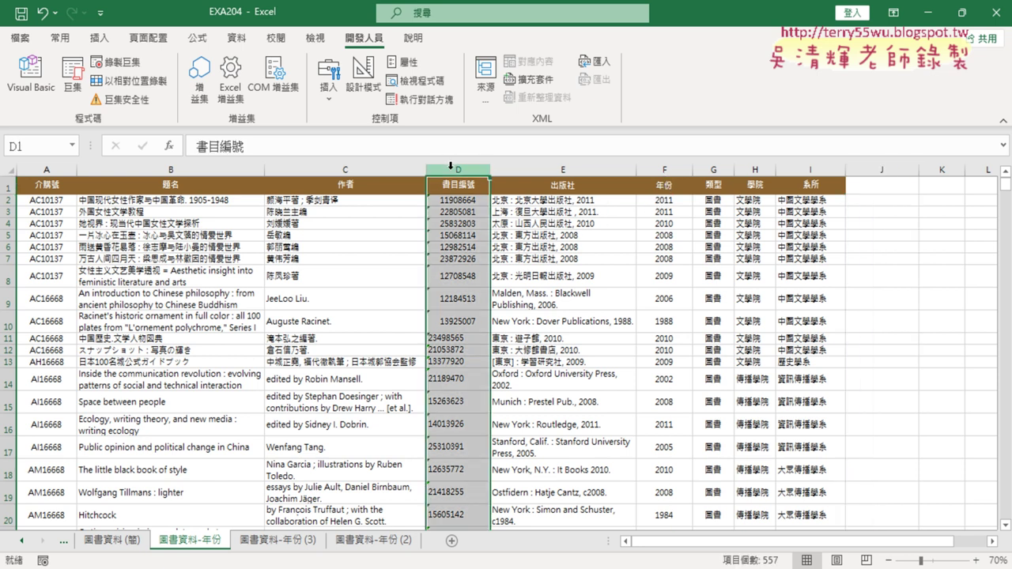
{"action": "left_click", "coordinate": [657, 169], "text": "ctrl"}
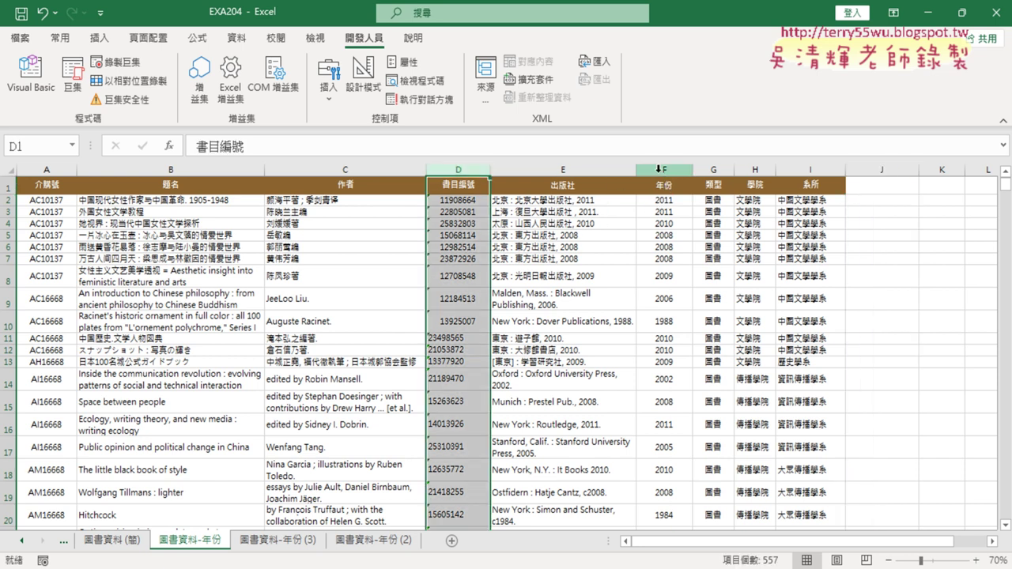
{"action": "left_click", "coordinate": [460, 184]}
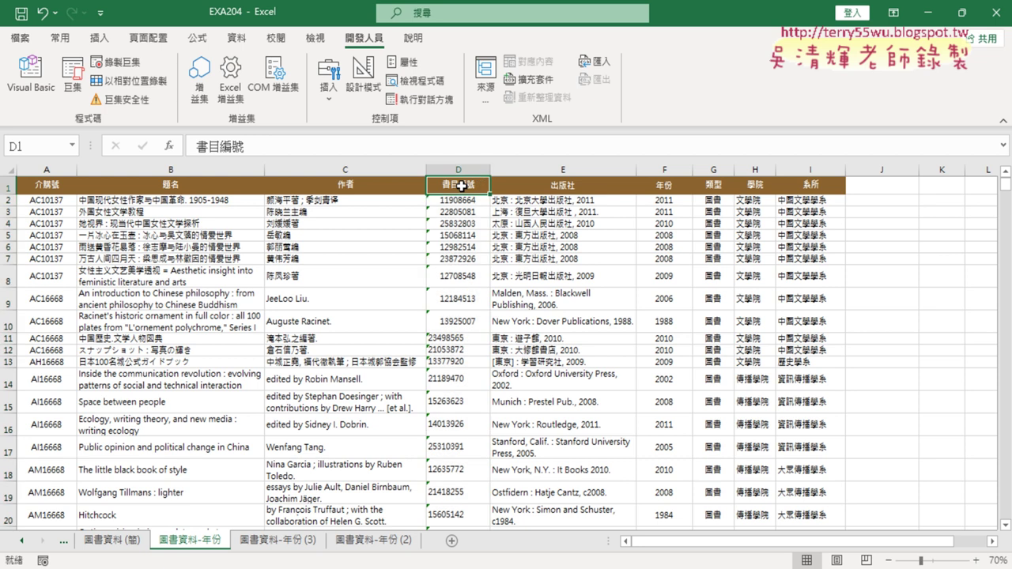
{"action": "left_click", "coordinate": [236, 41]}
{"action": "left_click", "coordinate": [406, 79]}
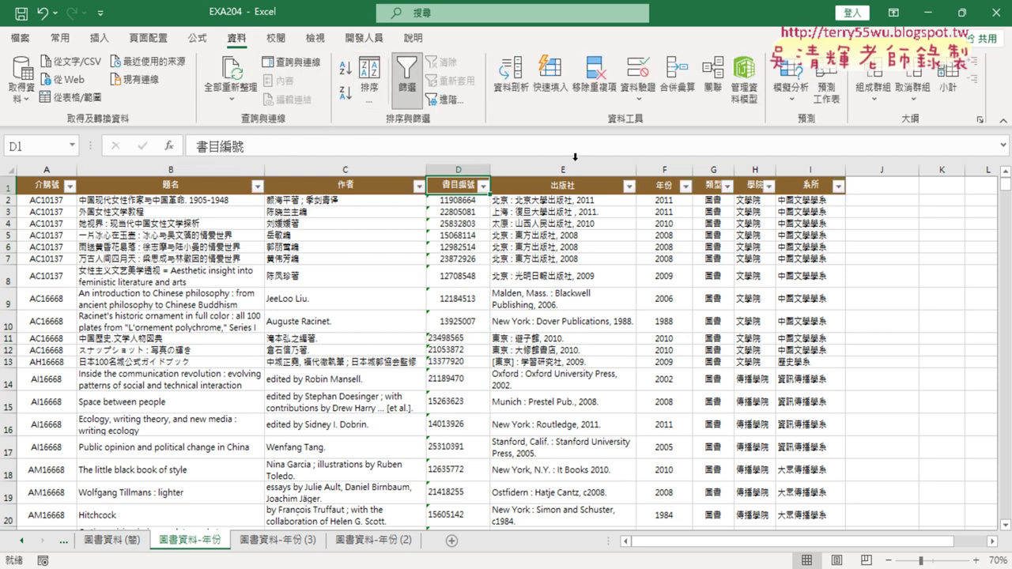
- Filter 年份 to greater than or equal to 2010, leaving 267 records
{"action": "left_click", "coordinate": [685, 186]}
{"action": "mouse_move", "coordinate": [732, 329]}
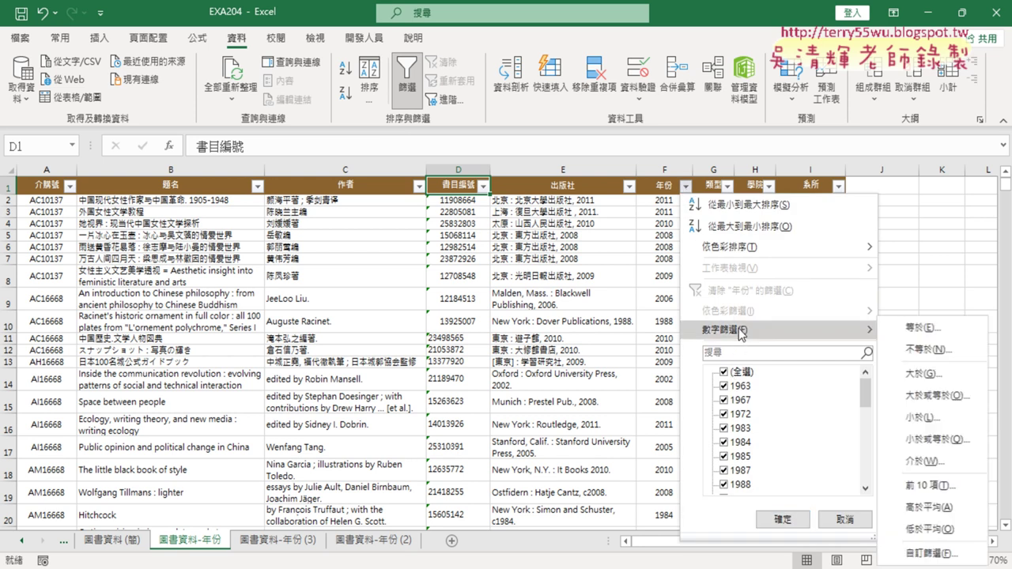
{"action": "left_click", "coordinate": [917, 395]}
{"action": "type", "text": "2010"}
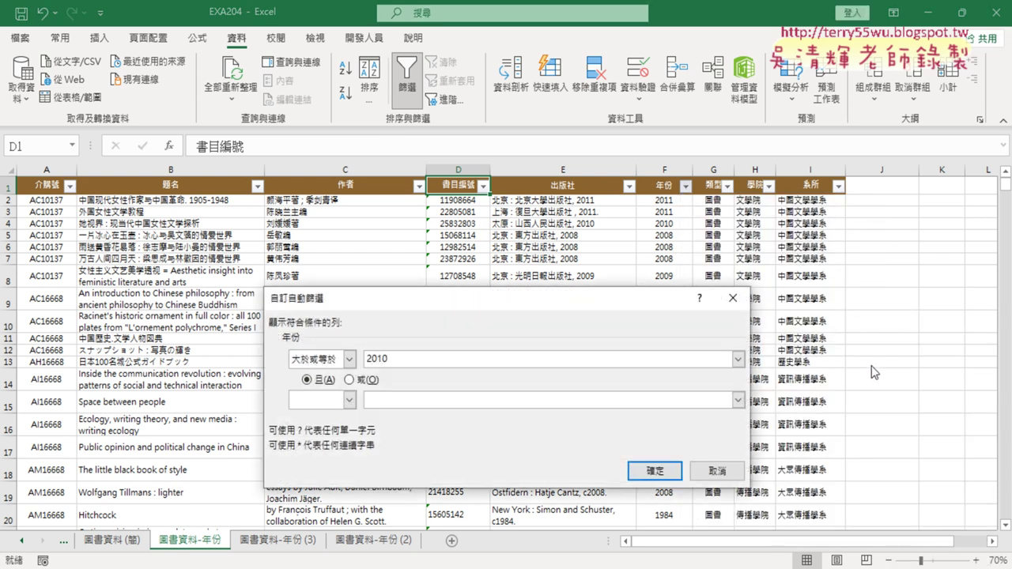
{"action": "key", "text": "Return"}
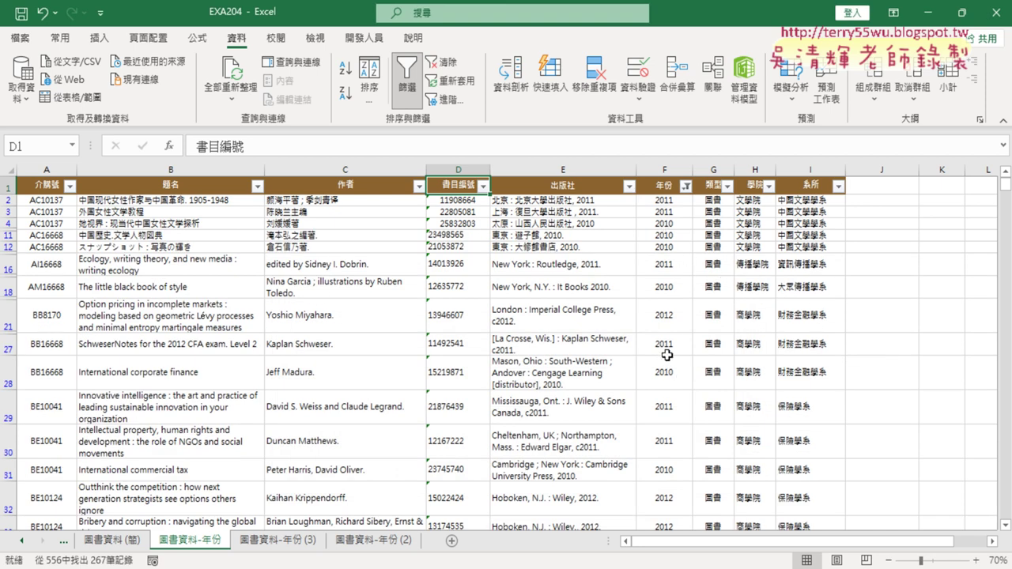
- Add a 介購號 Ends With 6668 text filter, narrowing the list to 61 records
{"action": "left_click", "coordinate": [671, 170]}
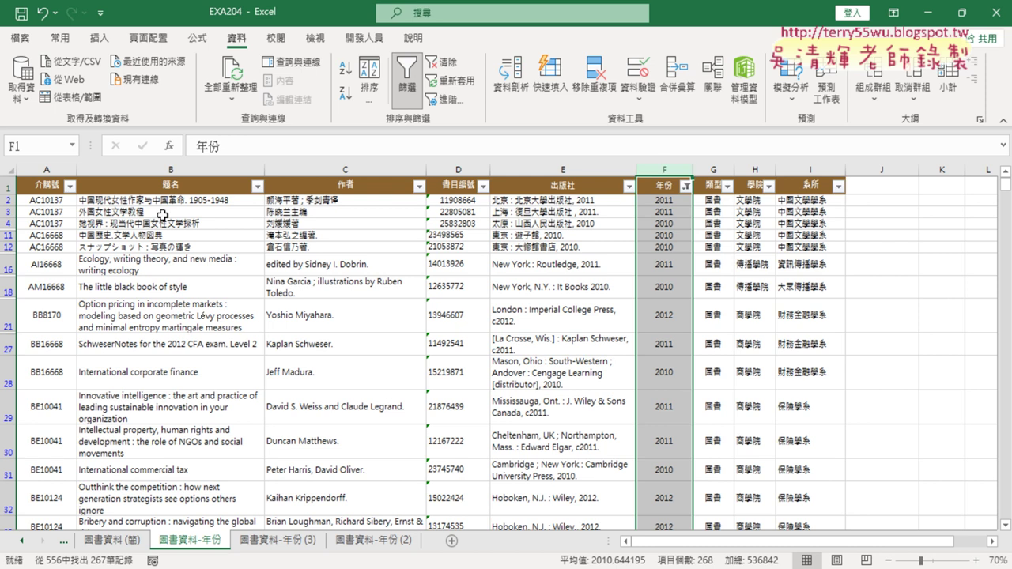
{"action": "left_click", "coordinate": [69, 185]}
{"action": "mouse_move", "coordinate": [107, 330]}
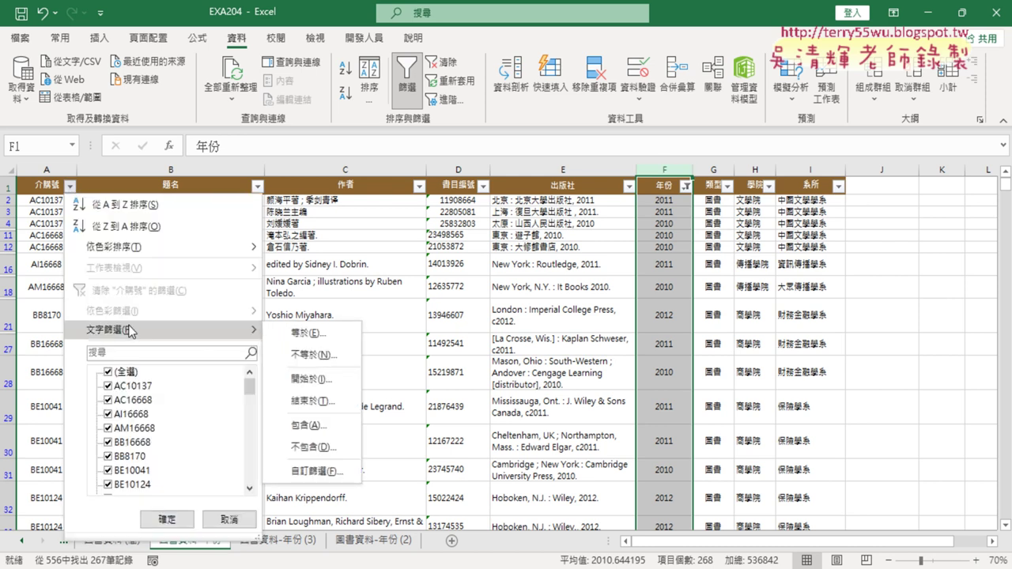
{"action": "left_click", "coordinate": [319, 402]}
{"action": "type", "text": "6668"}
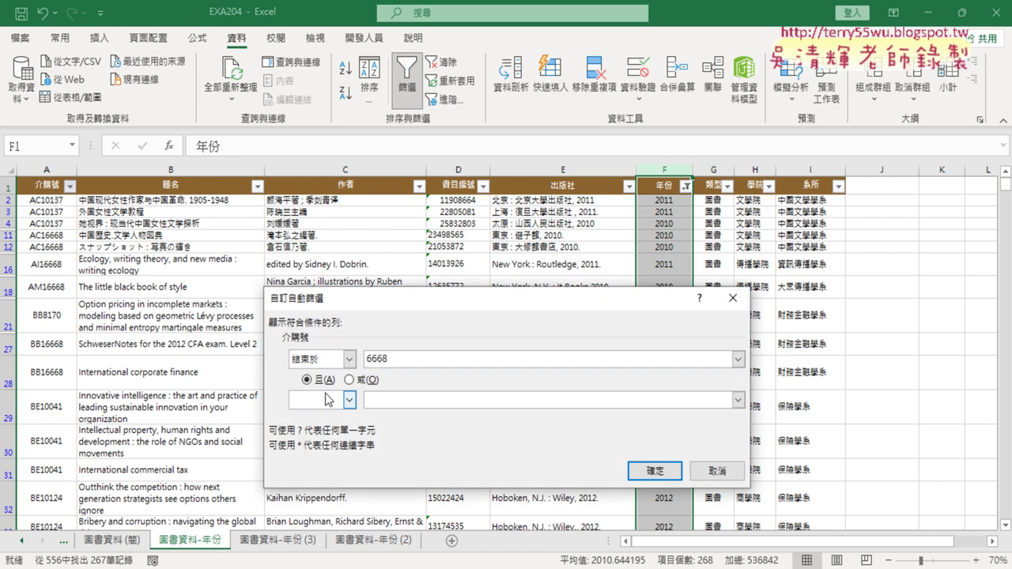
{"action": "key", "text": "Return"}
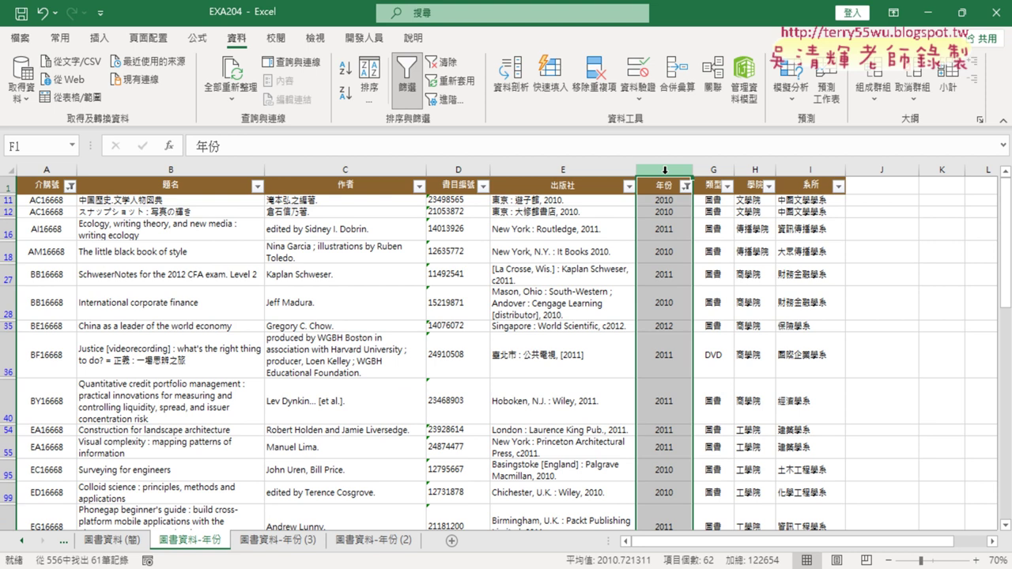
{"action": "left_click", "coordinate": [45, 170]}
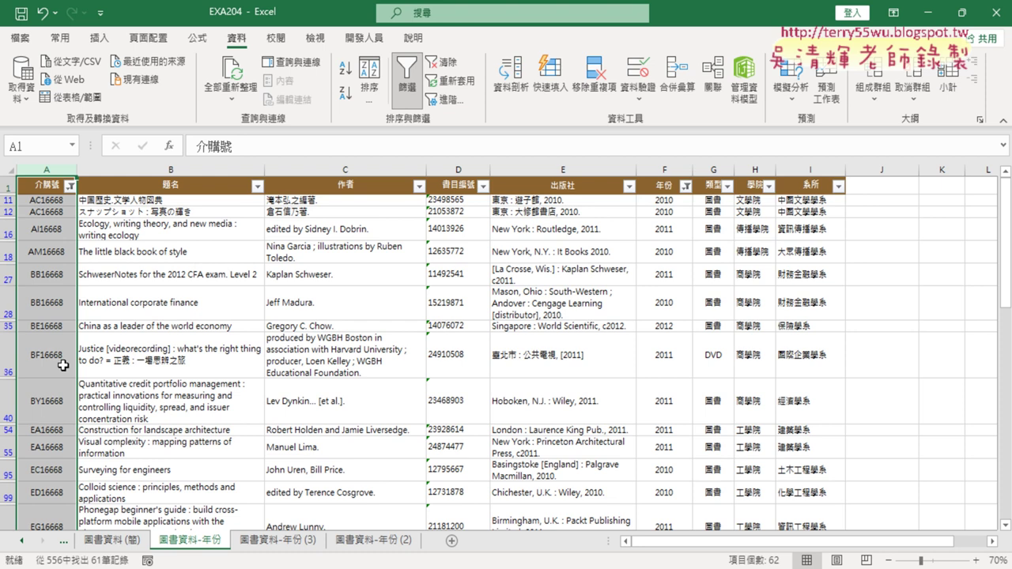
- Filter 書目編號 to Begins With 23 Or Begins With 24, leaving 21 records
{"action": "left_click", "coordinate": [668, 169]}
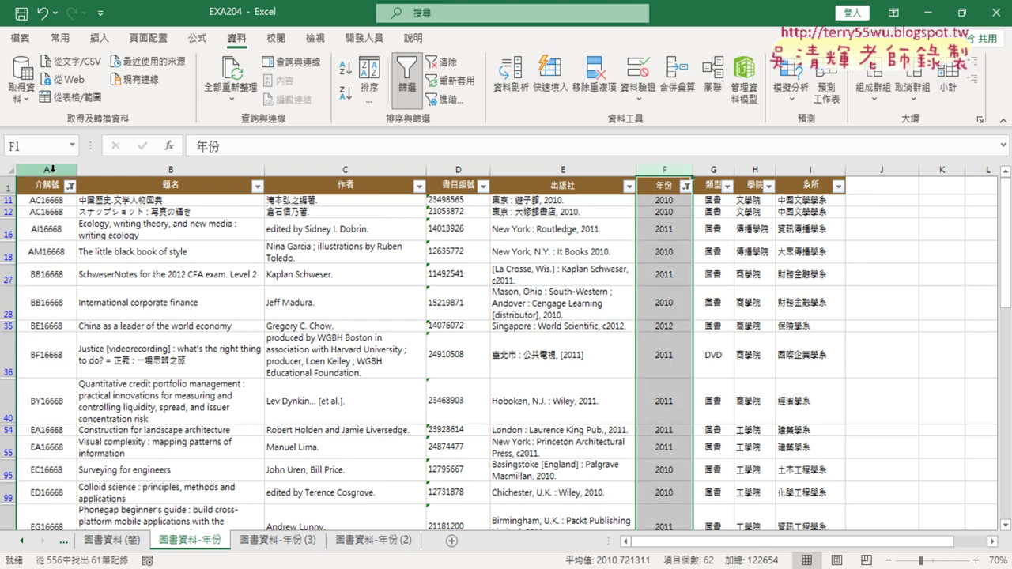
{"action": "left_click", "coordinate": [51, 168]}
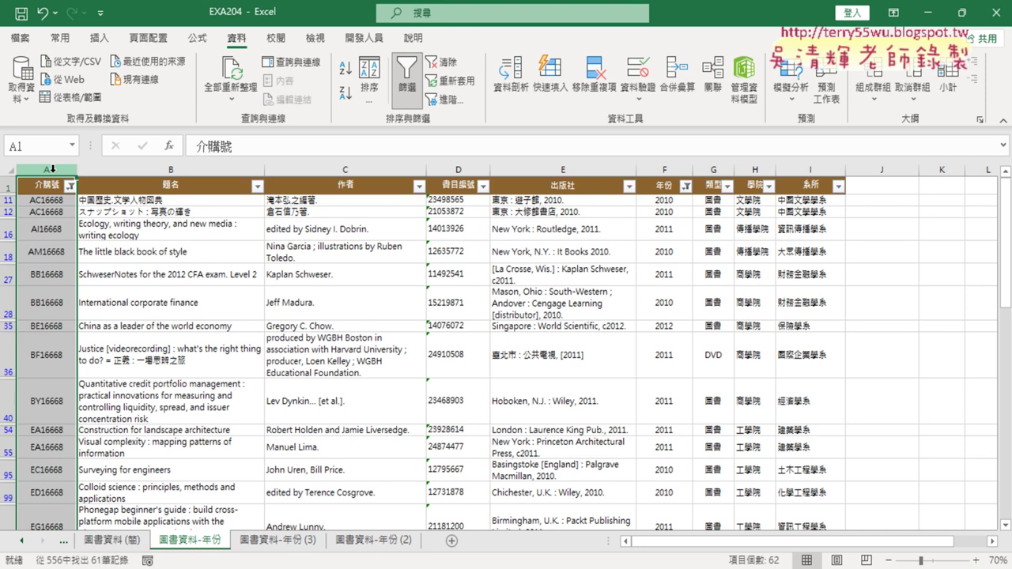
{"action": "left_click", "coordinate": [484, 186]}
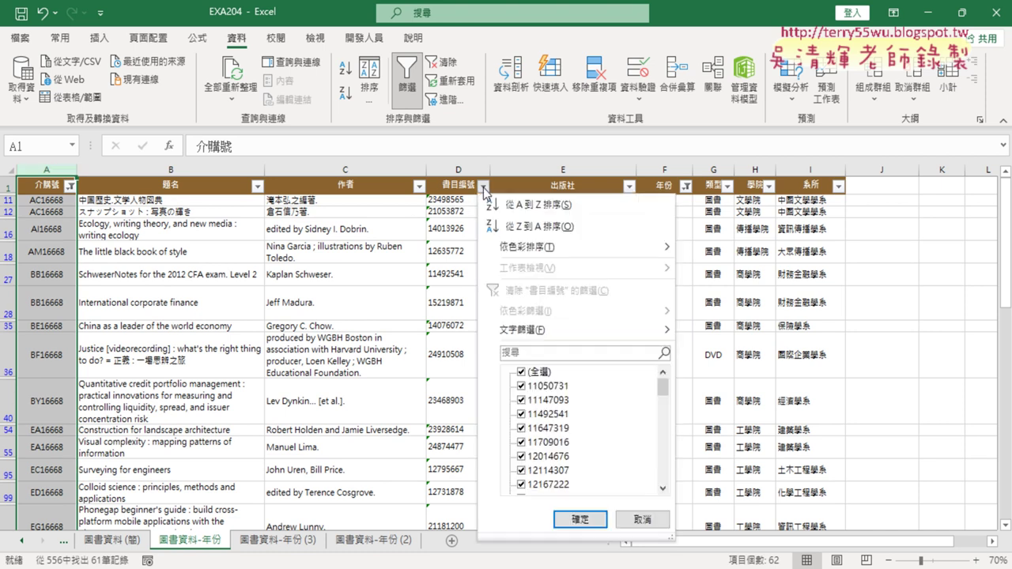
{"action": "mouse_move", "coordinate": [576, 329]}
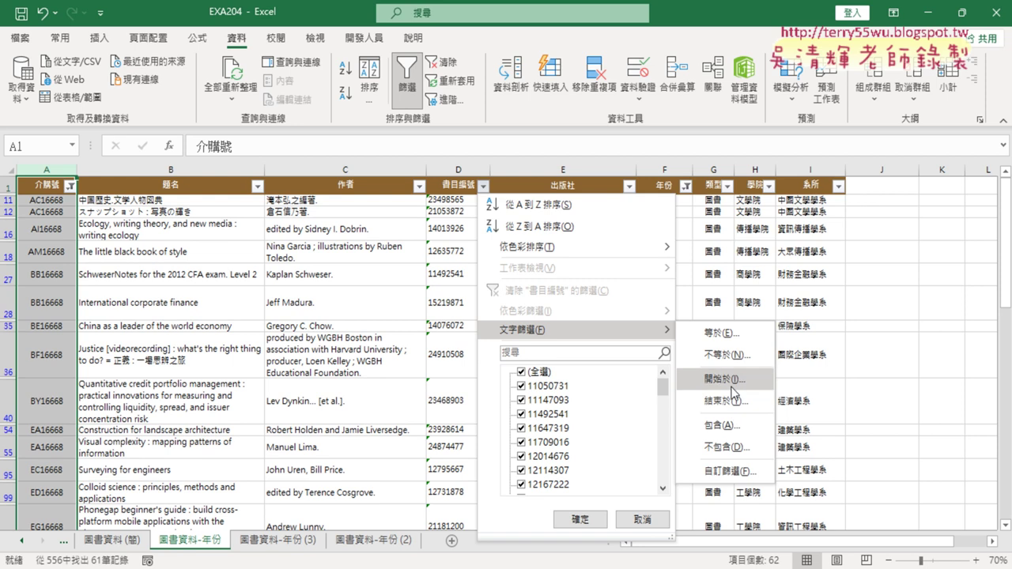
{"action": "left_click", "coordinate": [733, 380]}
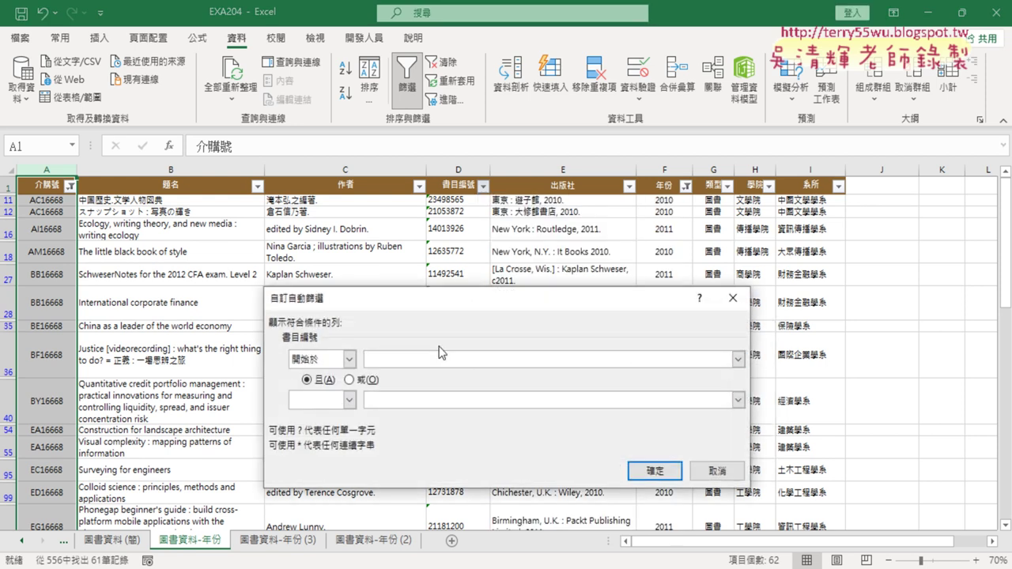
{"action": "left_click", "coordinate": [370, 380]}
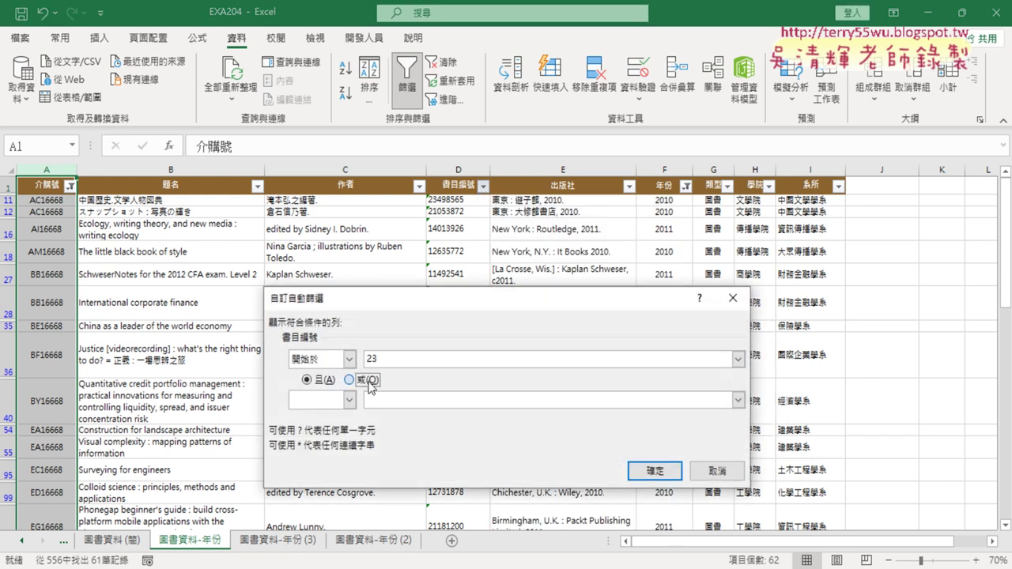
{"action": "left_click", "coordinate": [349, 401]}
{"action": "left_click_drag", "start_coordinate": [352, 430], "coordinate": [352, 448]}
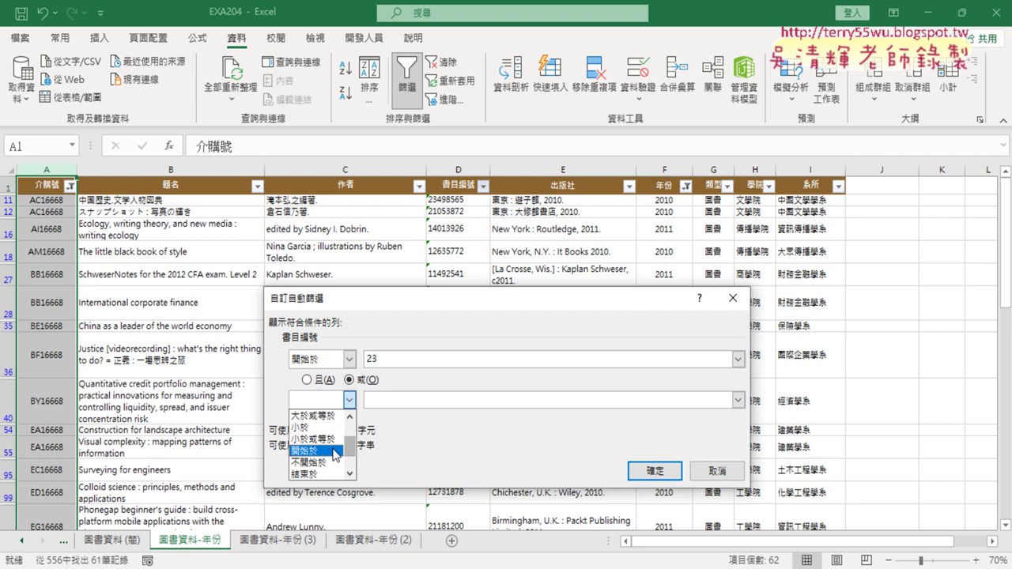
{"action": "left_click", "coordinate": [312, 459]}
{"action": "type", "text": "24"}
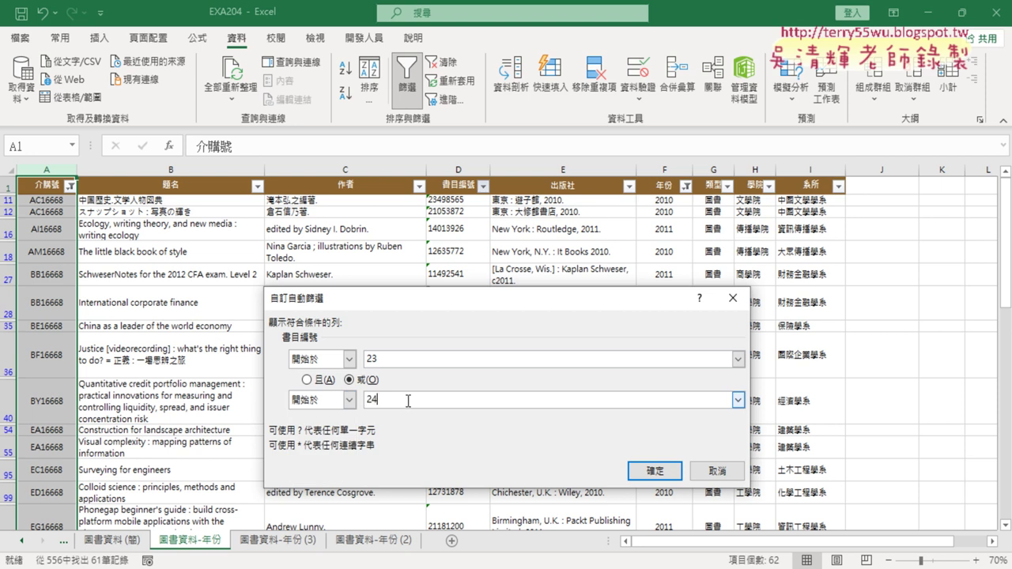
{"action": "key", "text": "Return"}
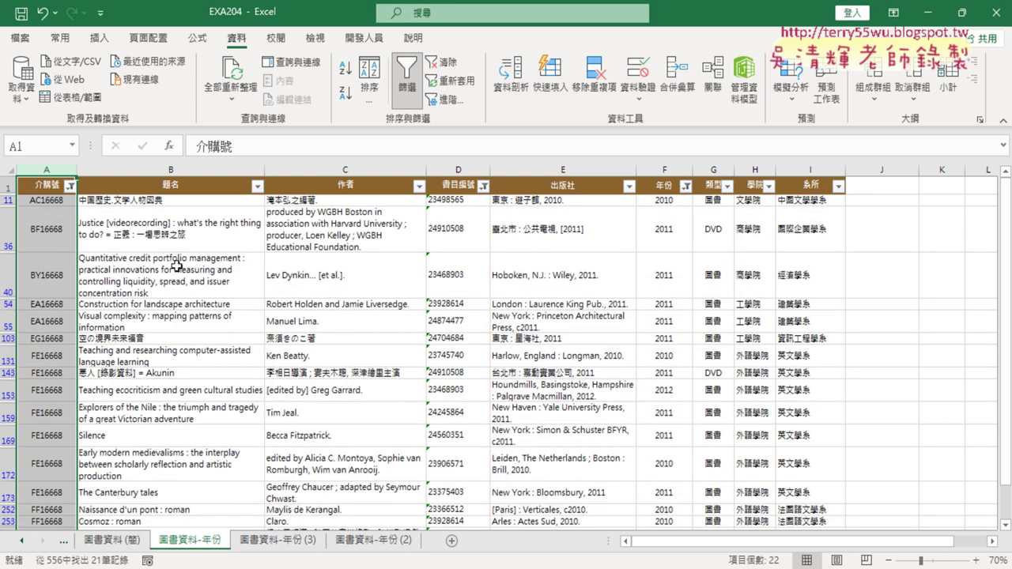
{"action": "scroll", "coordinate": [391, 252], "scroll_direction": "down", "scroll_amount": 3}
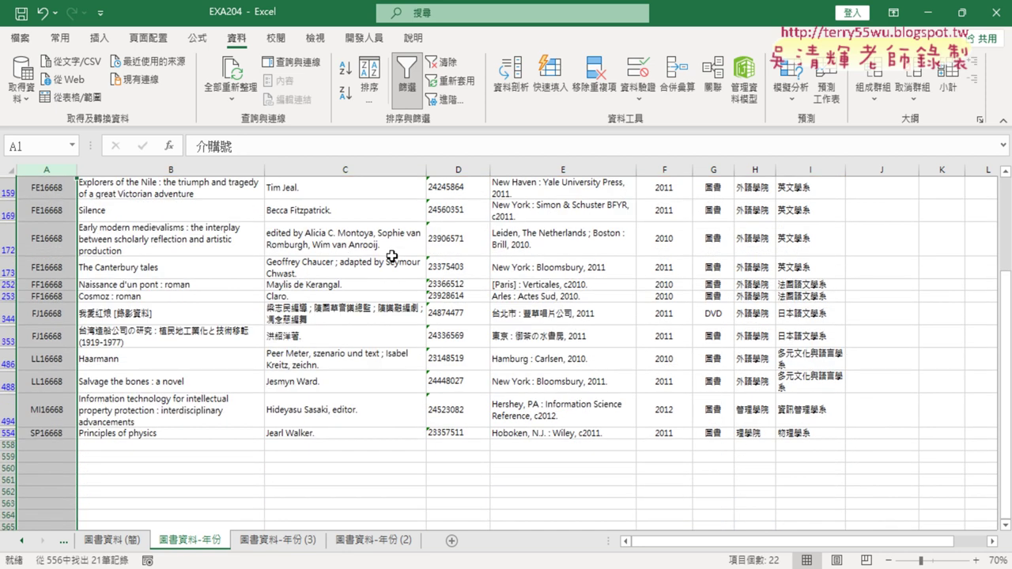
{"action": "scroll", "coordinate": [392, 255], "scroll_direction": "up", "scroll_amount": 3}
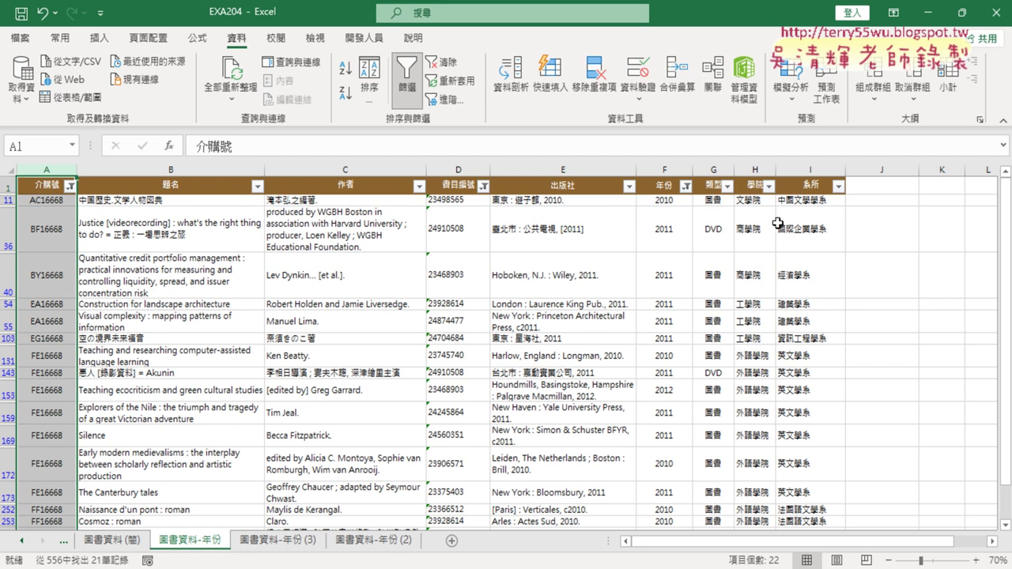
- Fill the 21 filtered rows from A11 with yellow, then turn filtering off
{"action": "left_click", "coordinate": [45, 201]}
{"action": "left_click", "coordinate": [44, 186]}
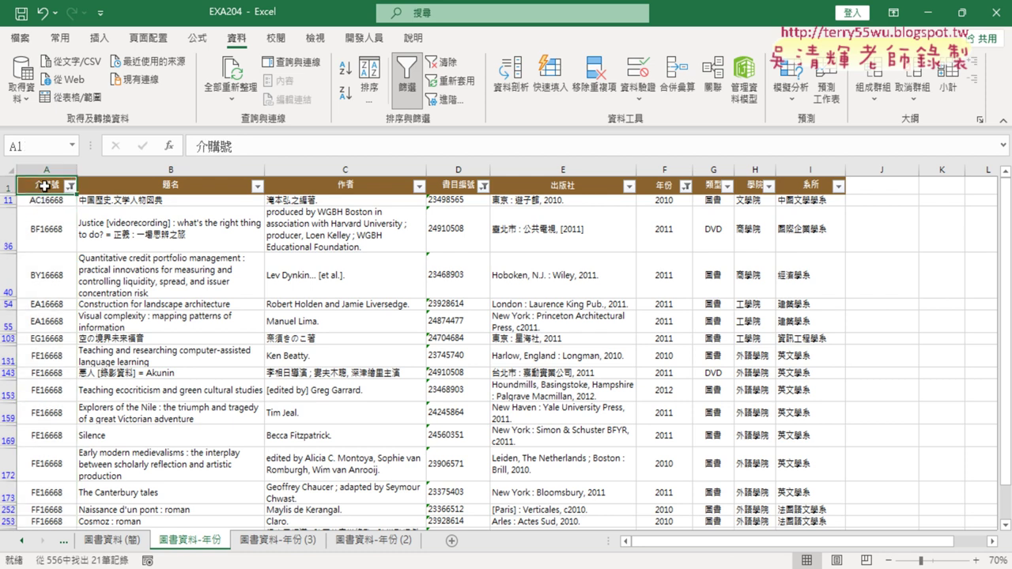
{"action": "key", "text": "ctrl+Down"}
{"action": "key", "text": "ctrl+Up"}
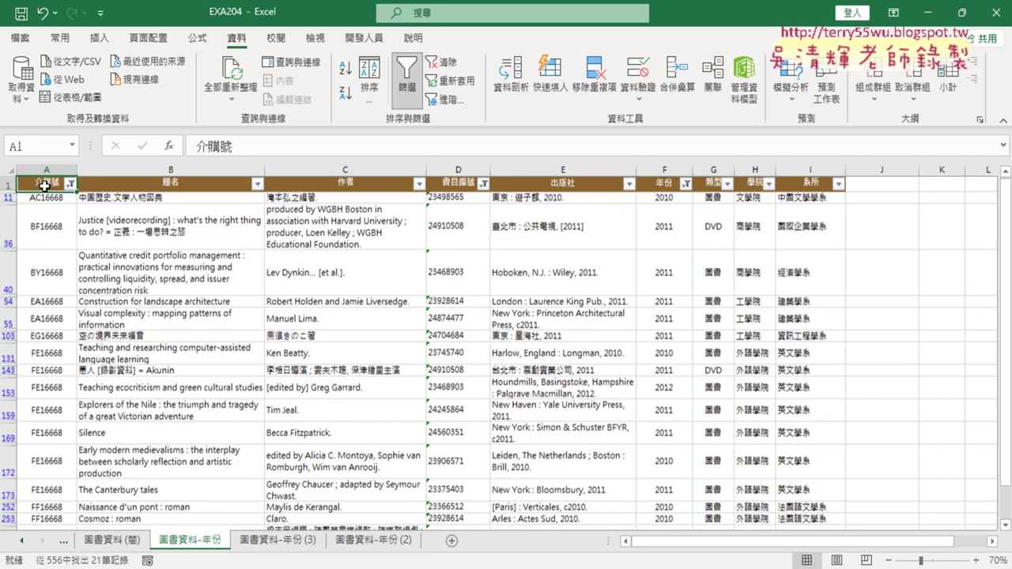
{"action": "left_click", "coordinate": [64, 203]}
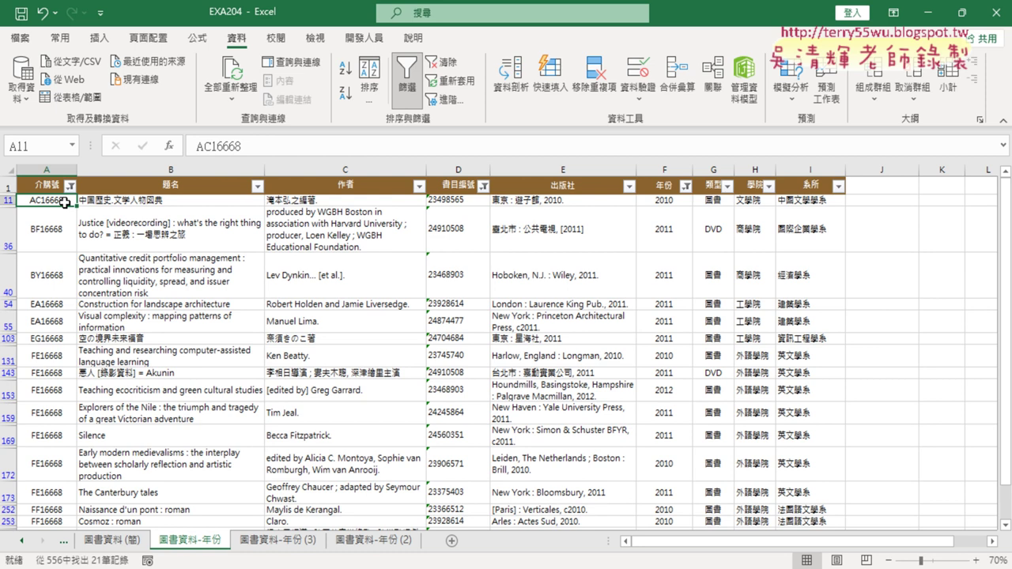
{"action": "key", "text": "ctrl+shift+Right"}
{"action": "key", "text": "ctrl+shift+Down"}
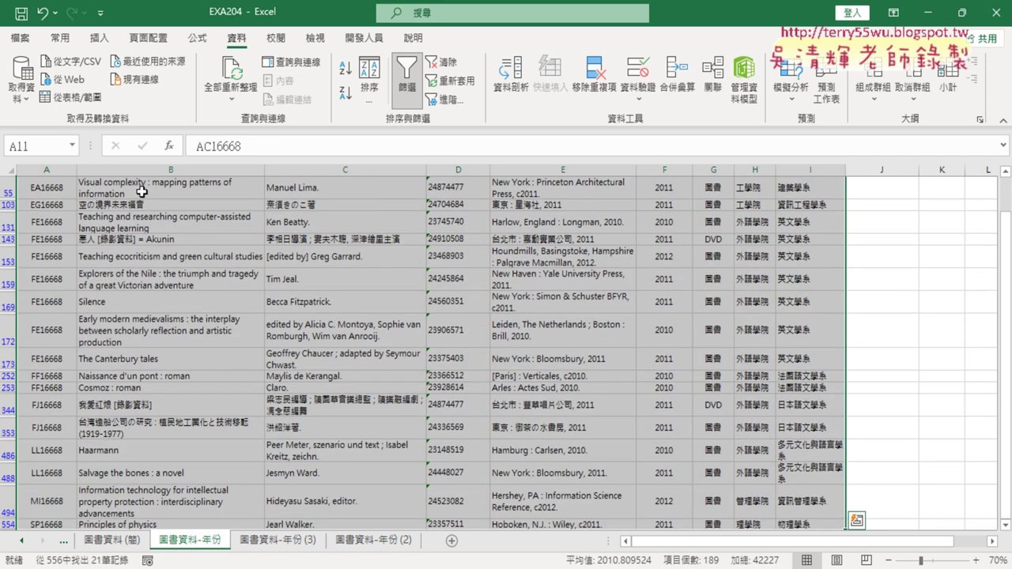
{"action": "left_click", "coordinate": [63, 38]}
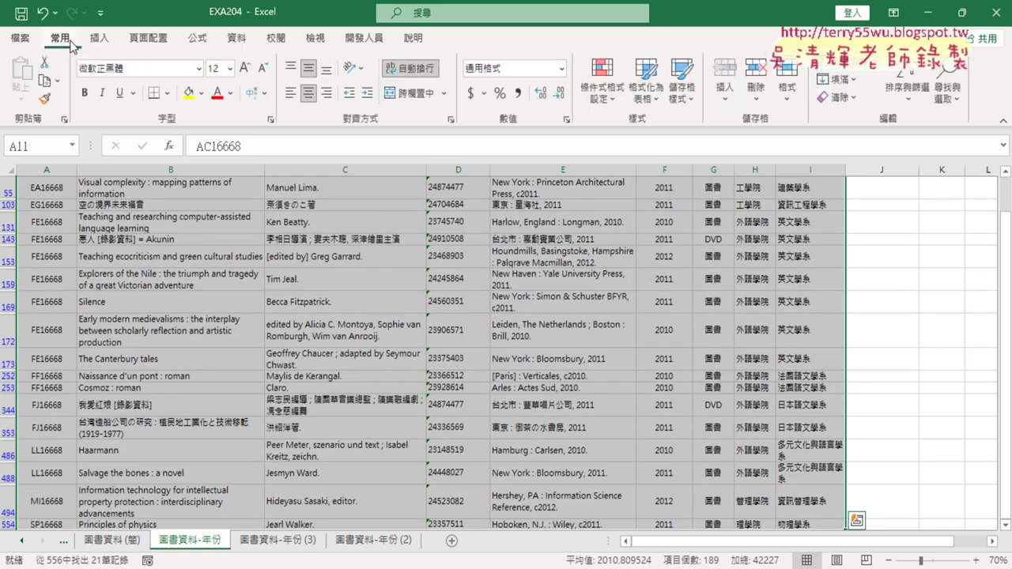
{"action": "left_click", "coordinate": [190, 97]}
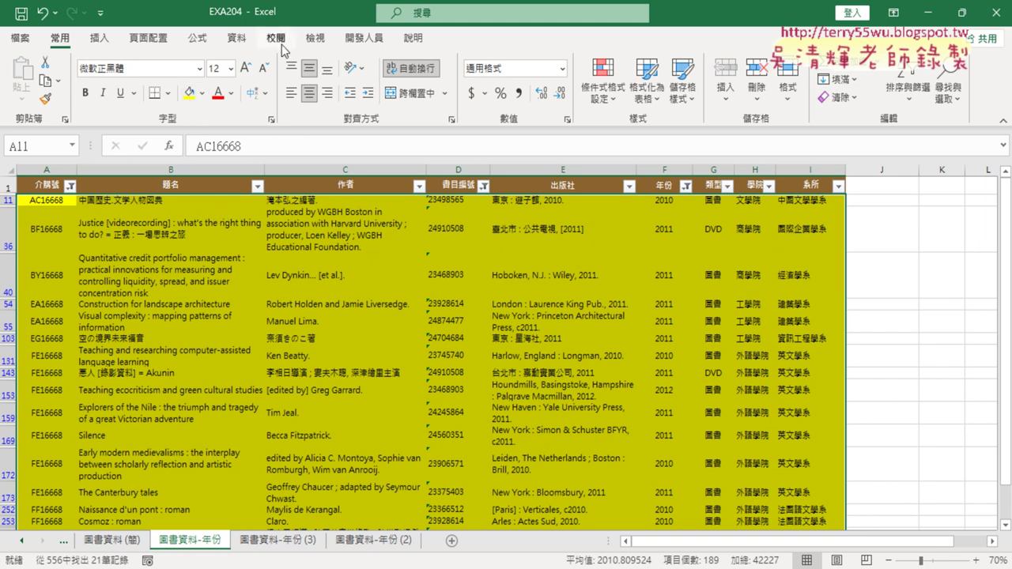
{"action": "left_click", "coordinate": [236, 38]}
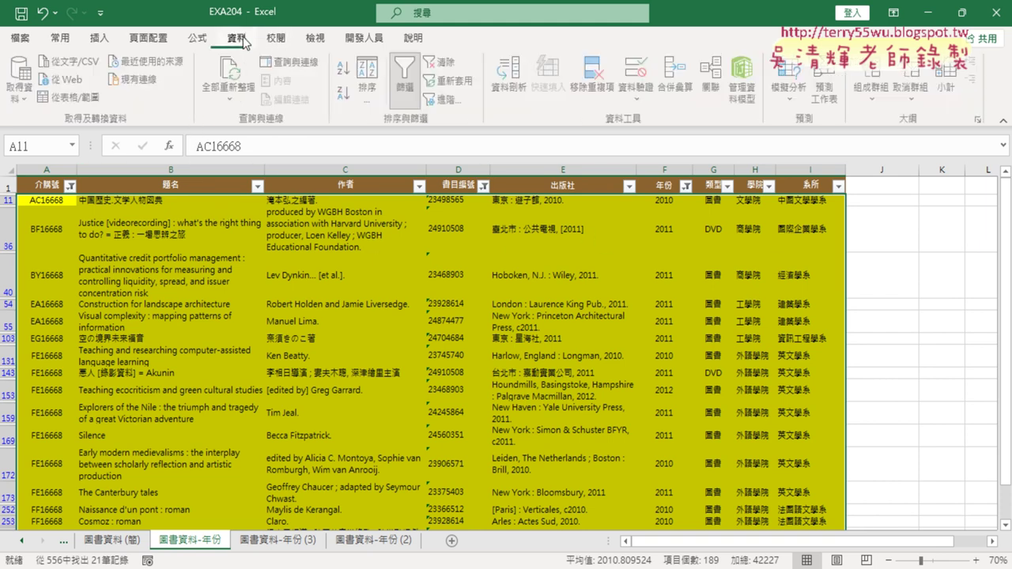
{"action": "left_click", "coordinate": [407, 87]}
{"action": "left_click", "coordinate": [400, 306]}
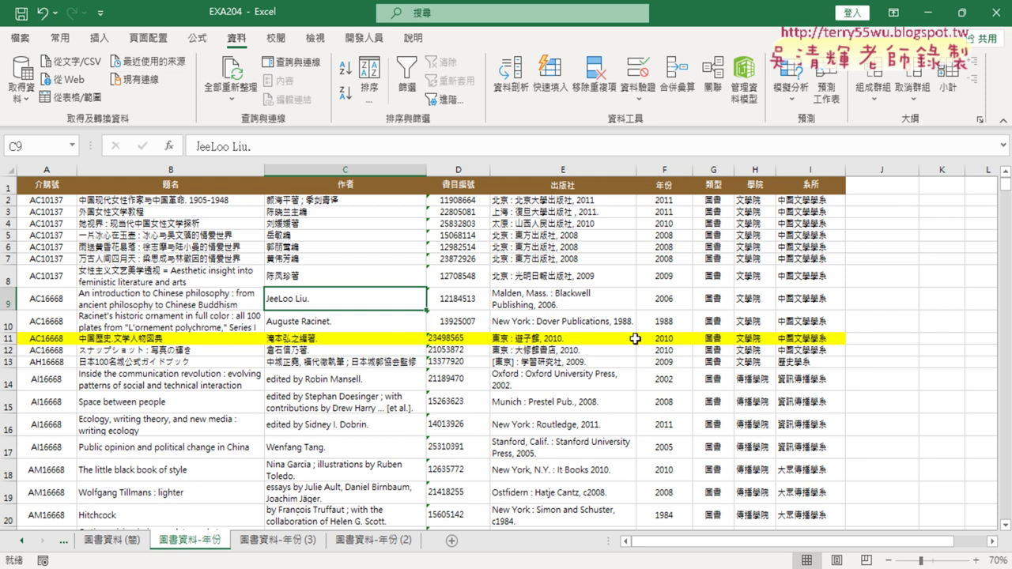
{"action": "left_click_drag", "start_coordinate": [826, 338], "coordinate": [48, 333]}
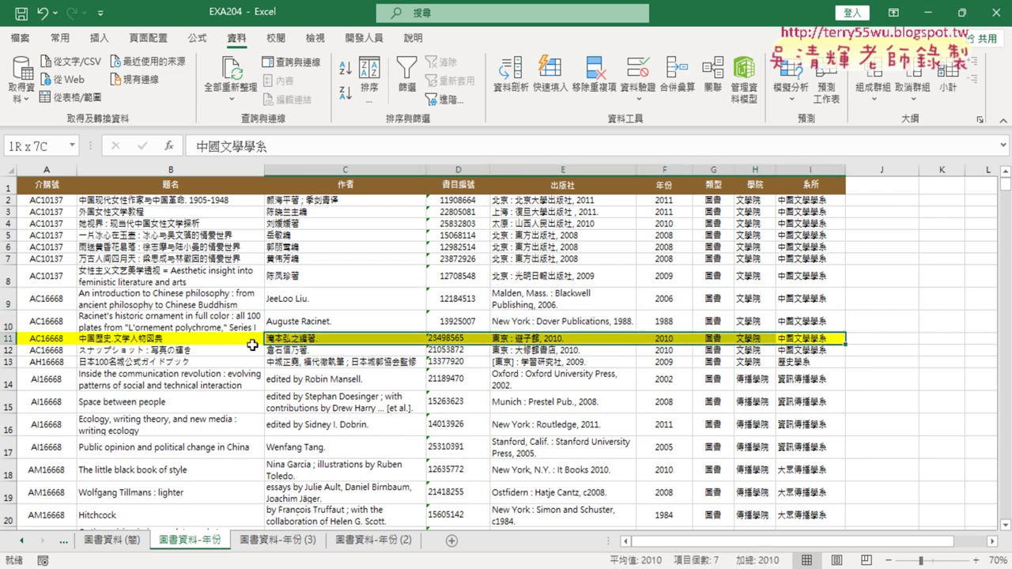
{"action": "scroll", "coordinate": [385, 408], "scroll_direction": "down", "scroll_amount": 3}
{"action": "scroll", "coordinate": [386, 407], "scroll_direction": "down", "scroll_amount": 4}
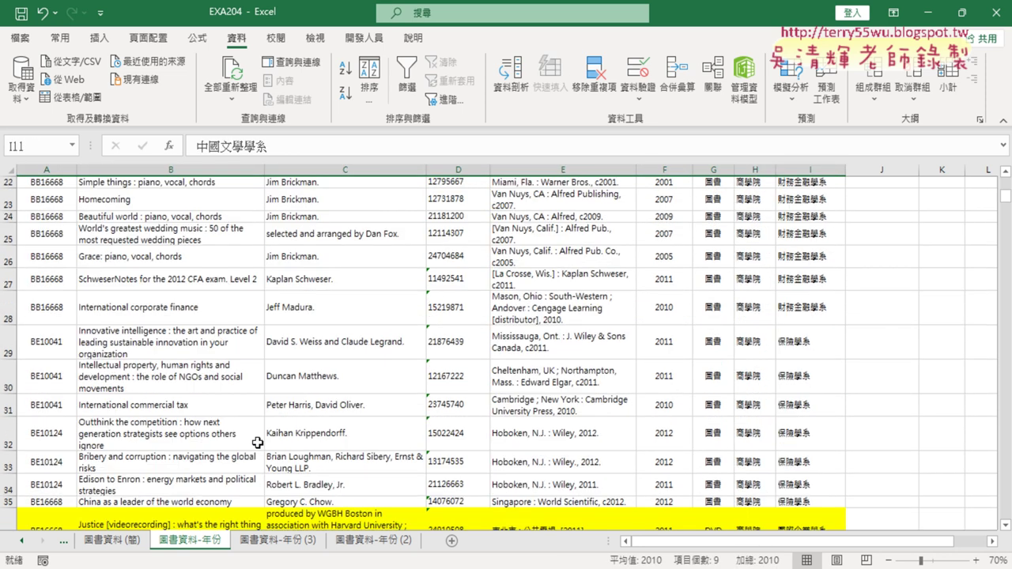
{"action": "scroll", "coordinate": [386, 407], "scroll_direction": "down", "scroll_amount": 3}
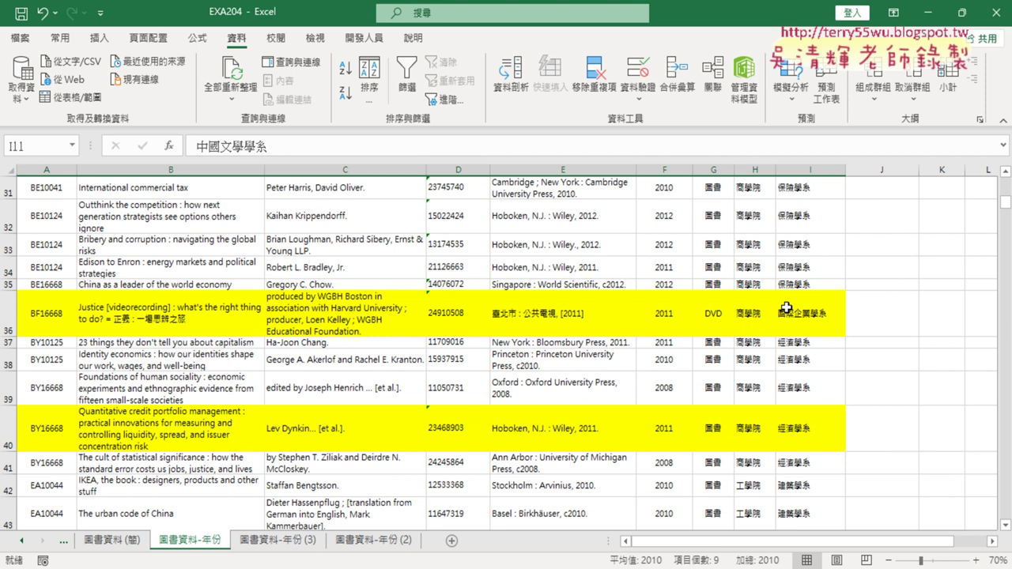
{"action": "left_click", "coordinate": [679, 315]}
{"action": "left_click", "coordinate": [669, 427]}
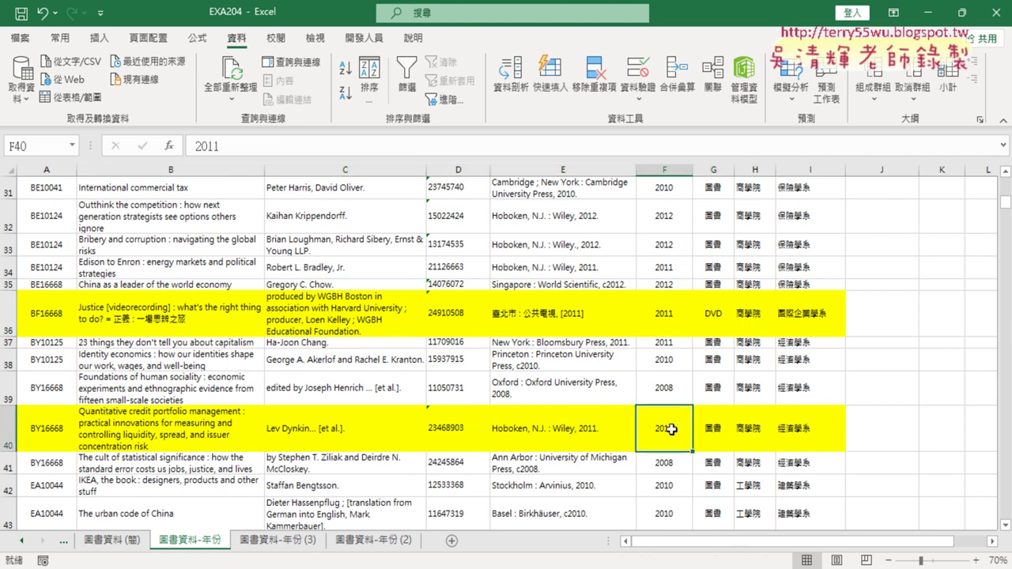
{"action": "left_click", "coordinate": [457, 437]}
{"action": "left_click", "coordinate": [444, 313]}
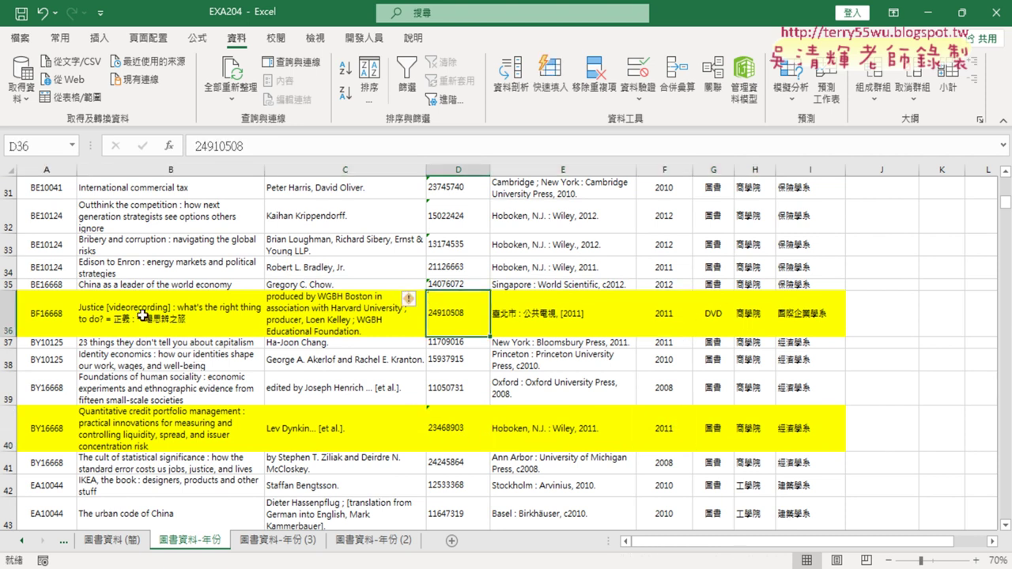
{"action": "left_click", "coordinate": [57, 316]}
{"action": "left_click", "coordinate": [40, 425]}
{"action": "left_click", "coordinate": [52, 317]}
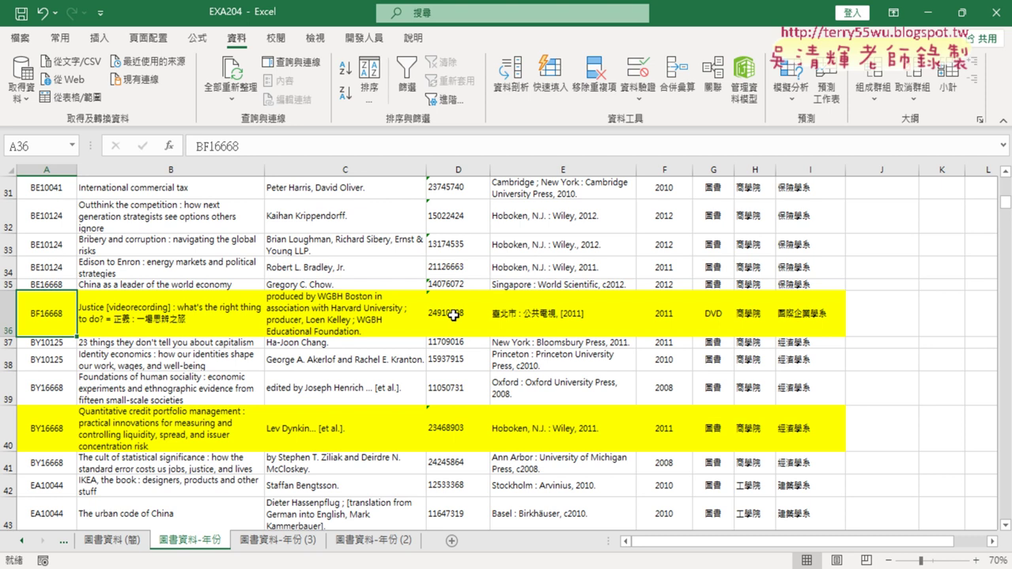
{"action": "left_click", "coordinate": [454, 316]}
{"action": "left_click", "coordinate": [662, 316]}
{"action": "scroll", "coordinate": [672, 273], "scroll_direction": "down", "scroll_amount": 2}
{"action": "scroll", "coordinate": [672, 272], "scroll_direction": "down", "scroll_amount": 2}
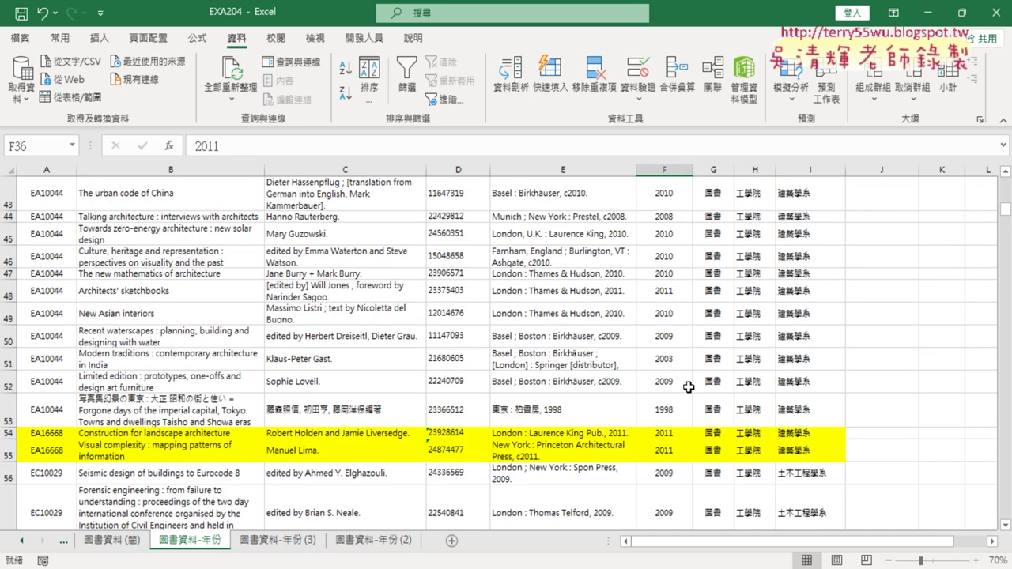
{"action": "scroll", "coordinate": [670, 271], "scroll_direction": "down", "scroll_amount": 3}
{"action": "left_click", "coordinate": [666, 241]}
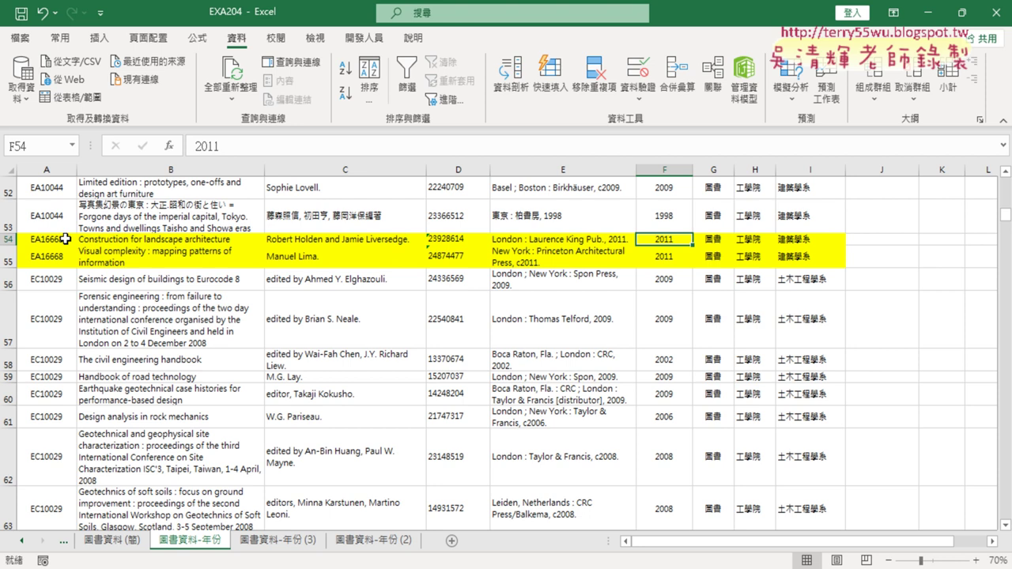
{"action": "scroll", "coordinate": [66, 239], "scroll_direction": "down", "scroll_amount": 4}
{"action": "scroll", "coordinate": [71, 253], "scroll_direction": "down", "scroll_amount": 3}
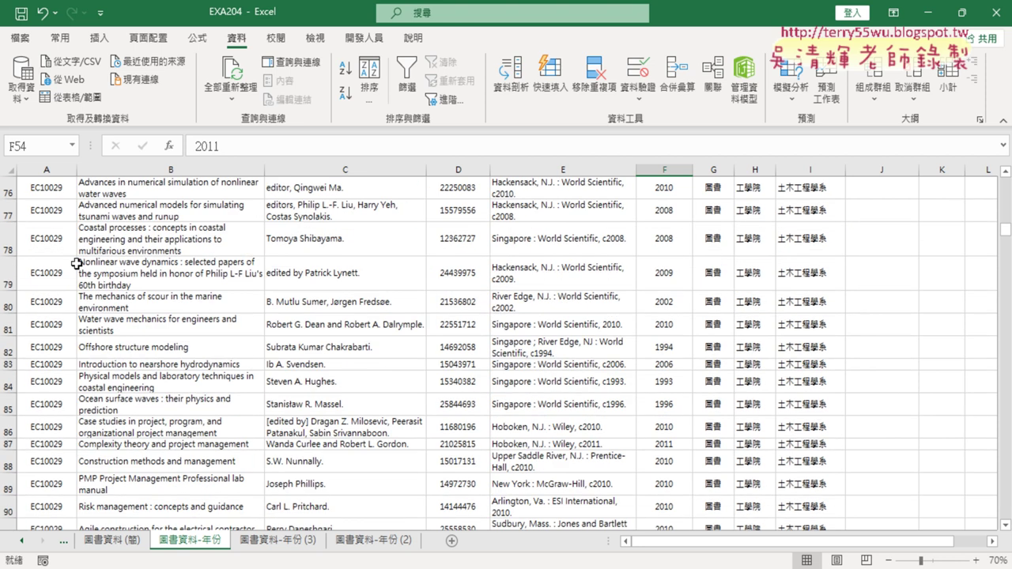
{"action": "scroll", "coordinate": [75, 260], "scroll_direction": "down", "scroll_amount": 10}
{"action": "scroll", "coordinate": [77, 265], "scroll_direction": "up", "scroll_amount": 8}
{"action": "scroll", "coordinate": [77, 264], "scroll_direction": "up", "scroll_amount": 13}
{"action": "scroll", "coordinate": [77, 264], "scroll_direction": "up", "scroll_amount": 8}
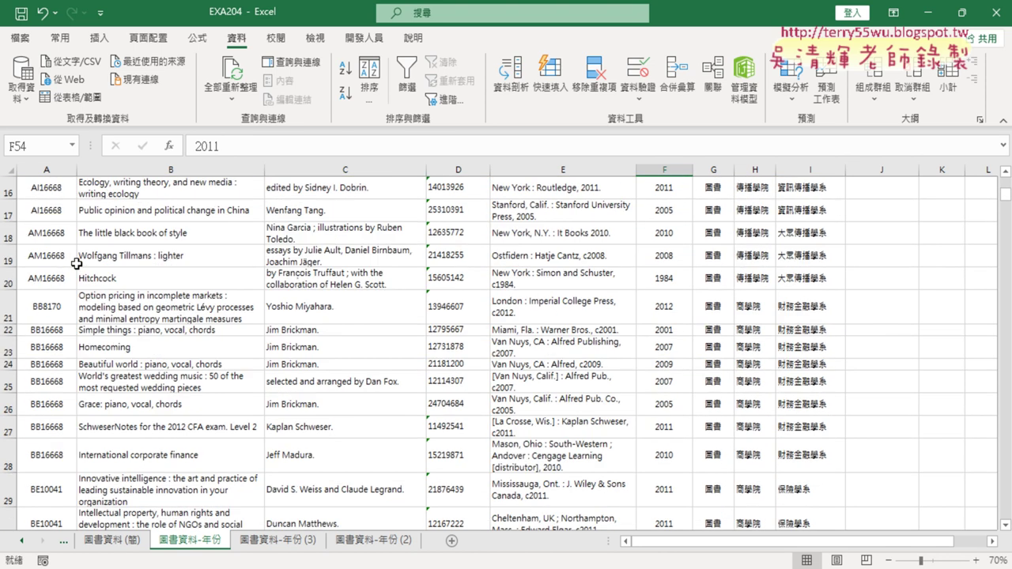
{"action": "scroll", "coordinate": [76, 264], "scroll_direction": "up", "scroll_amount": 5}
{"action": "left_click", "coordinate": [48, 339]}
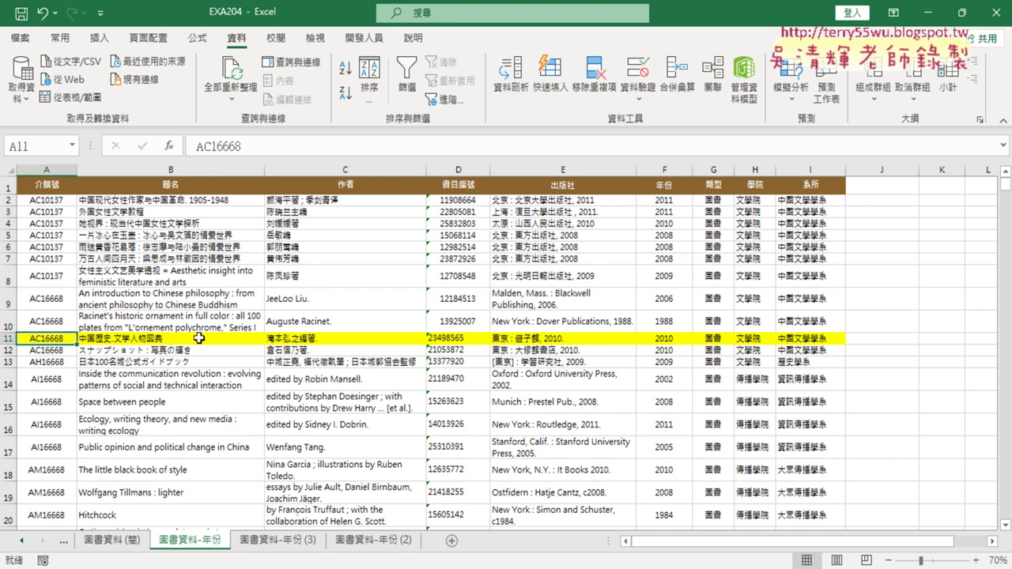
{"action": "mouse_move", "coordinate": [38, 338]}
{"action": "left_mouse_down"}
{"action": "mouse_move", "coordinate": [512, 348]}
{"action": "mouse_move", "coordinate": [823, 339]}
{"action": "left_mouse_up"}
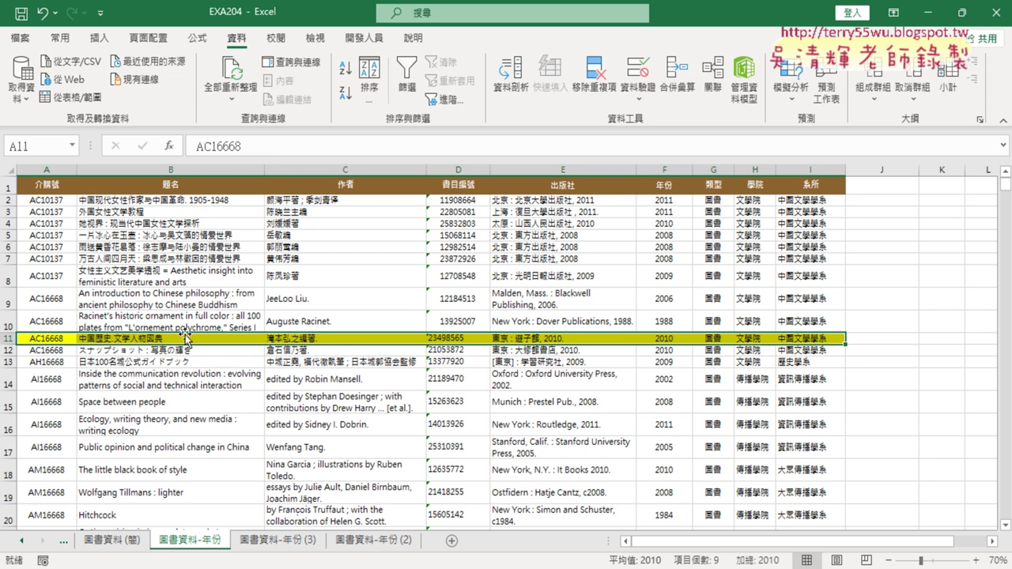
{"action": "left_click", "coordinate": [48, 201]}
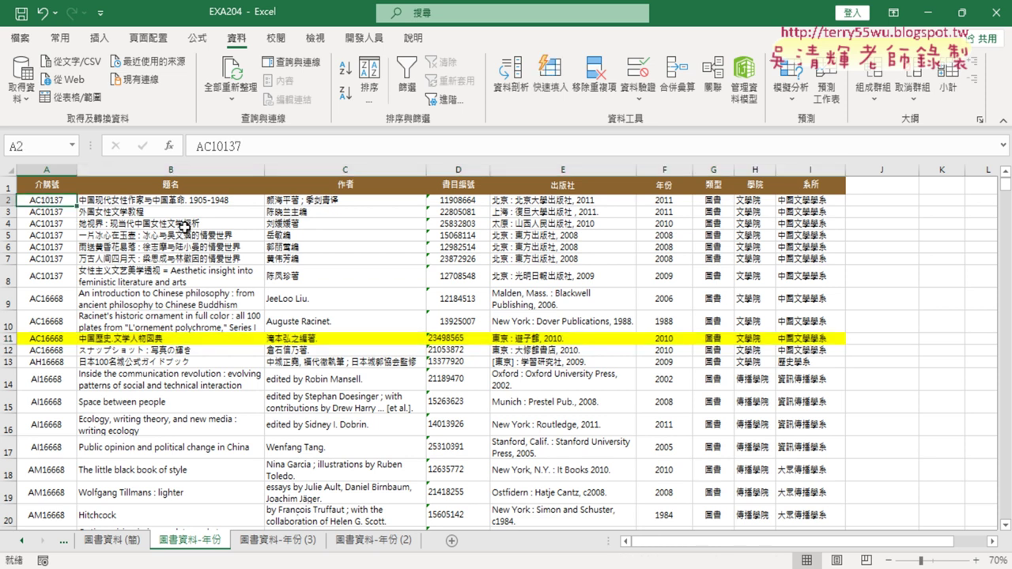
{"action": "key", "text": "ctrl+shift+Right"}
- Select the book data block A2:I557 and set its fill colour to No Fill
{"action": "key", "text": "ctrl+shift+Down"}
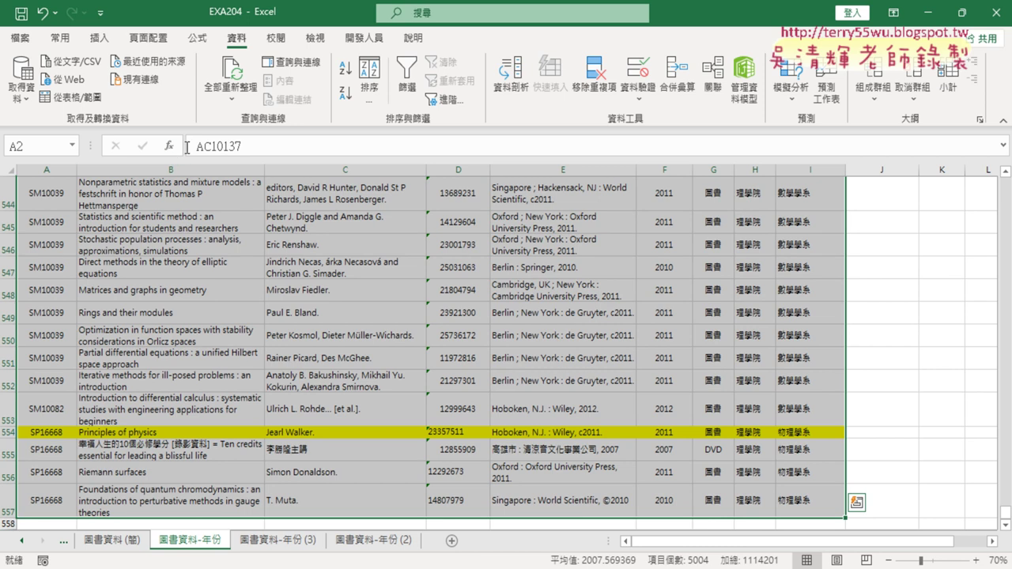
{"action": "left_click", "coordinate": [60, 37]}
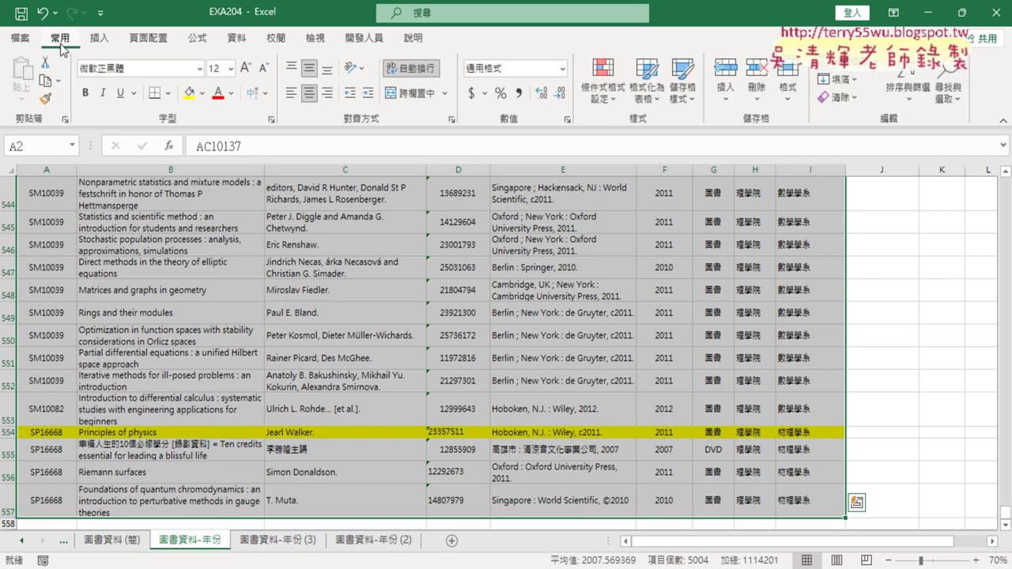
{"action": "left_click", "coordinate": [201, 94]}
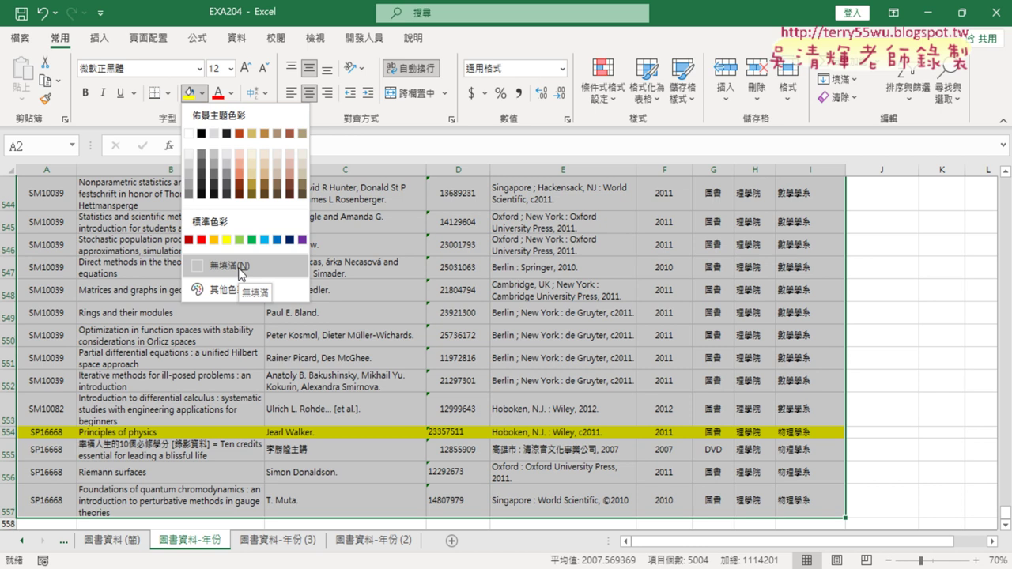
{"action": "left_click", "coordinate": [241, 271]}
- Scroll through the book list to confirm no rows remain yellow, then deselect
{"action": "scroll", "coordinate": [238, 269], "scroll_direction": "up", "scroll_amount": 20}
{"action": "scroll", "coordinate": [237, 268], "scroll_direction": "up", "scroll_amount": 5}
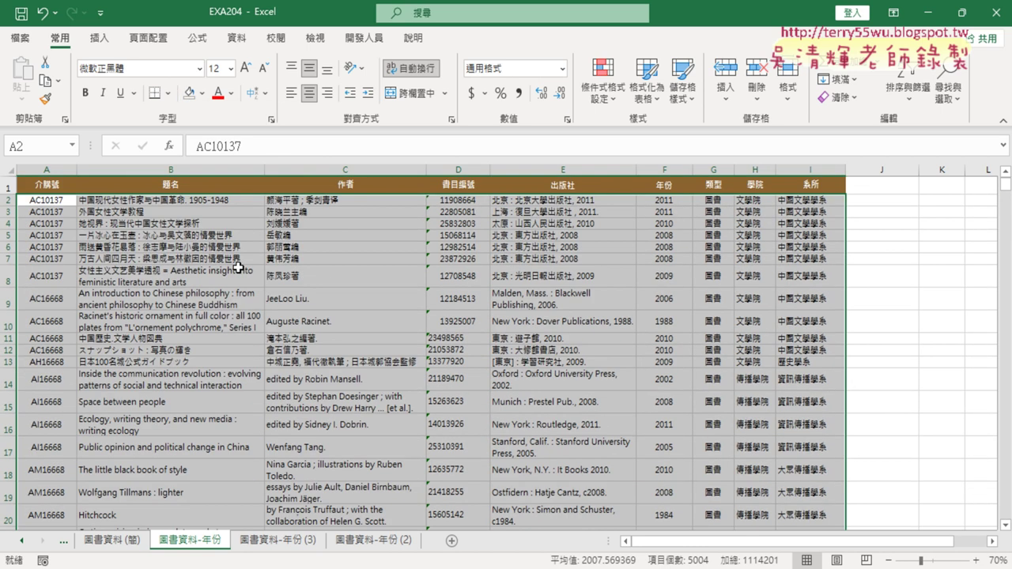
{"action": "scroll", "coordinate": [237, 268], "scroll_direction": "down", "scroll_amount": 4}
{"action": "scroll", "coordinate": [239, 277], "scroll_direction": "down", "scroll_amount": 7}
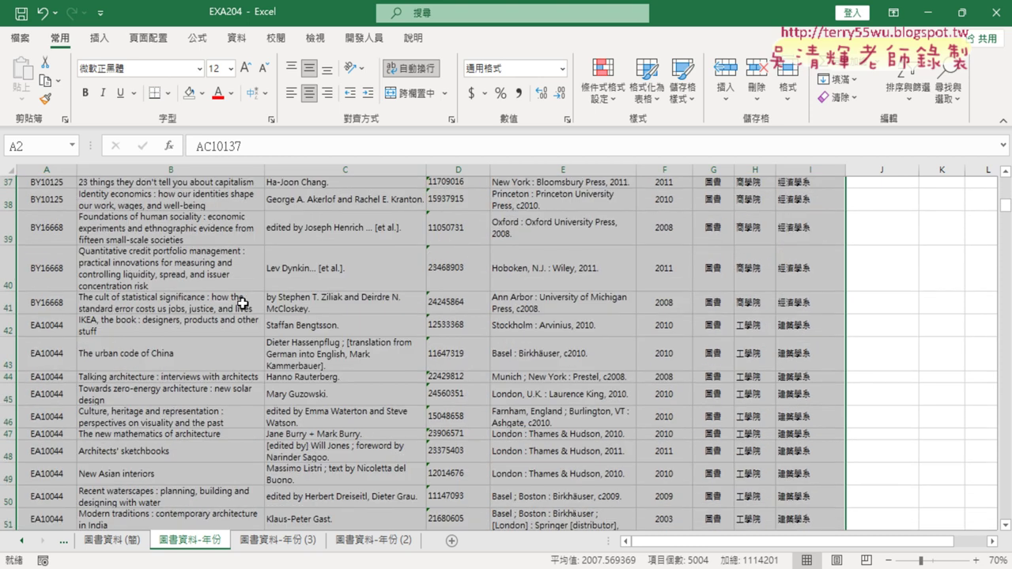
{"action": "scroll", "coordinate": [240, 288], "scroll_direction": "down", "scroll_amount": 9}
{"action": "scroll", "coordinate": [243, 303], "scroll_direction": "down", "scroll_amount": 7}
{"action": "scroll", "coordinate": [242, 302], "scroll_direction": "down", "scroll_amount": 8}
{"action": "scroll", "coordinate": [243, 303], "scroll_direction": "down", "scroll_amount": 8}
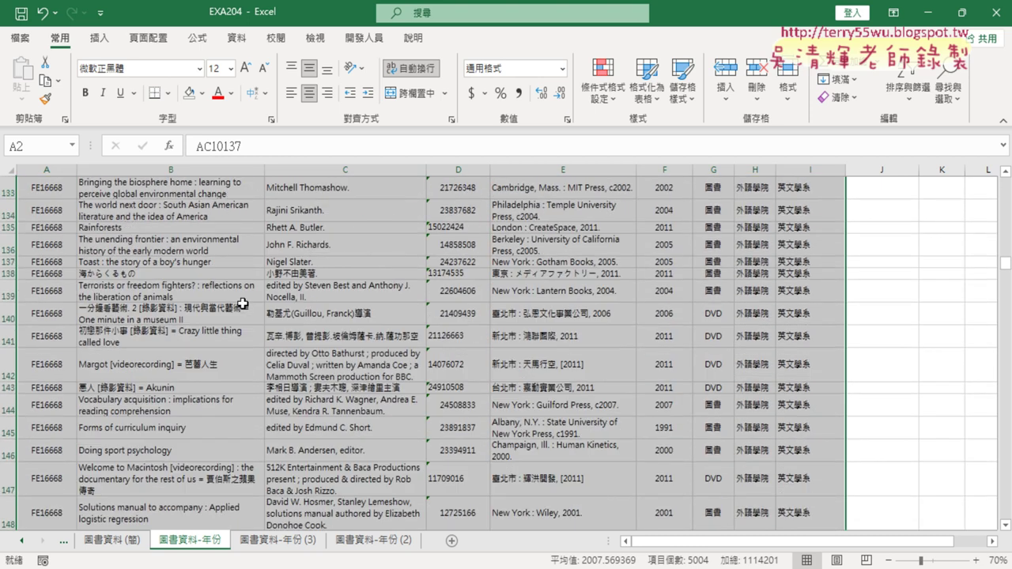
{"action": "scroll", "coordinate": [243, 303], "scroll_direction": "down", "scroll_amount": 8}
{"action": "scroll", "coordinate": [243, 303], "scroll_direction": "down", "scroll_amount": 7}
{"action": "scroll", "coordinate": [243, 303], "scroll_direction": "up", "scroll_amount": 9}
{"action": "scroll", "coordinate": [243, 303], "scroll_direction": "up", "scroll_amount": 9}
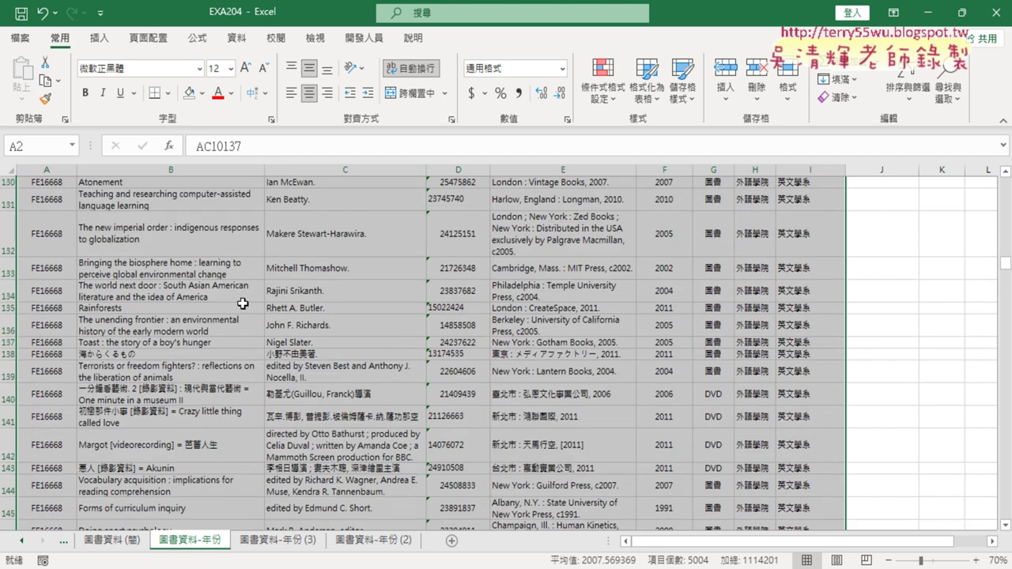
{"action": "scroll", "coordinate": [243, 303], "scroll_direction": "up", "scroll_amount": 9}
{"action": "scroll", "coordinate": [243, 303], "scroll_direction": "up", "scroll_amount": 6}
{"action": "scroll", "coordinate": [243, 303], "scroll_direction": "up", "scroll_amount": 11}
{"action": "scroll", "coordinate": [242, 303], "scroll_direction": "up", "scroll_amount": 12}
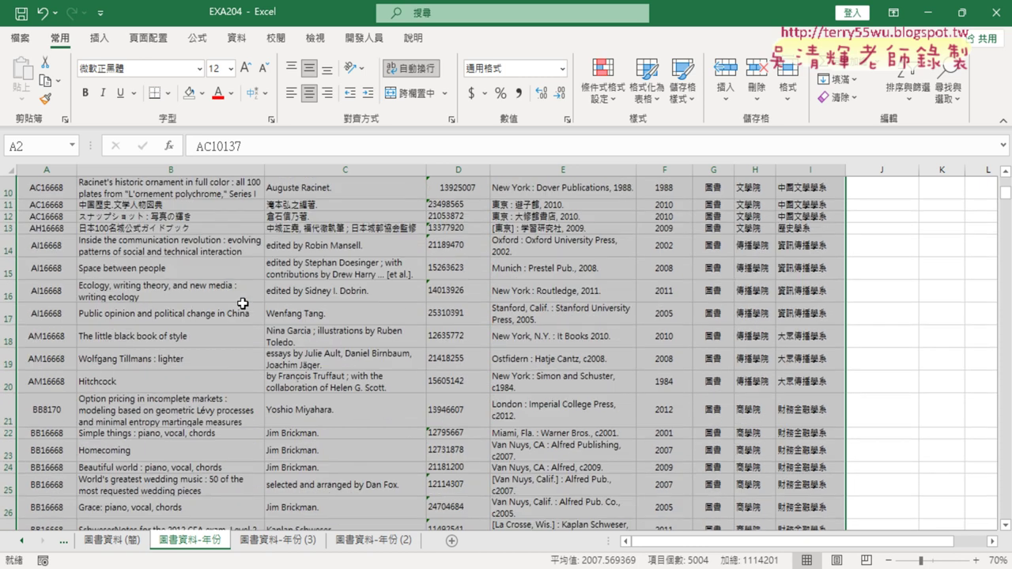
{"action": "scroll", "coordinate": [242, 303], "scroll_direction": "up", "scroll_amount": 3}
{"action": "left_click", "coordinate": [243, 302]}
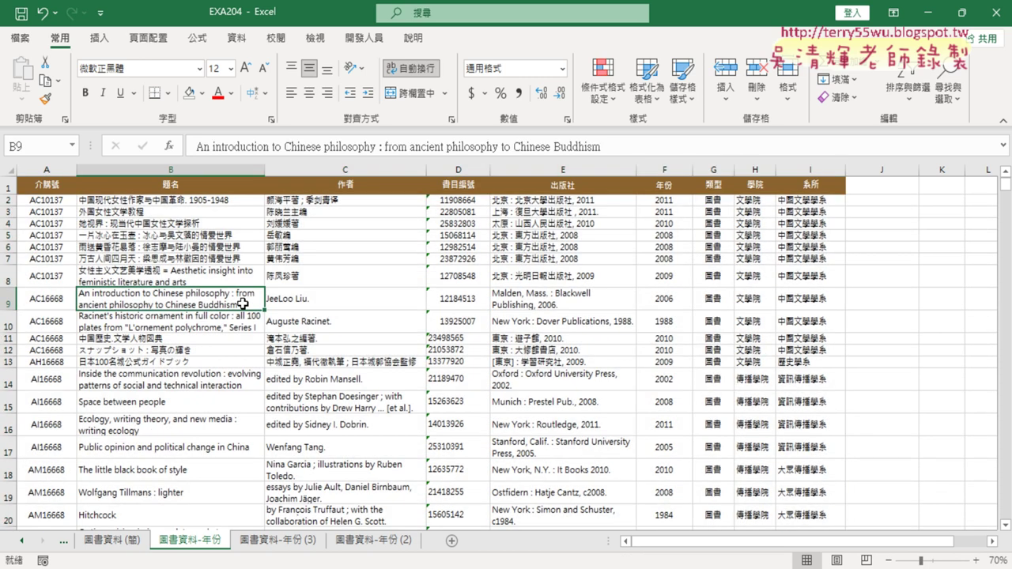
- Switch on Filter for the book list's header row from the Data tab
{"action": "left_click", "coordinate": [237, 37]}
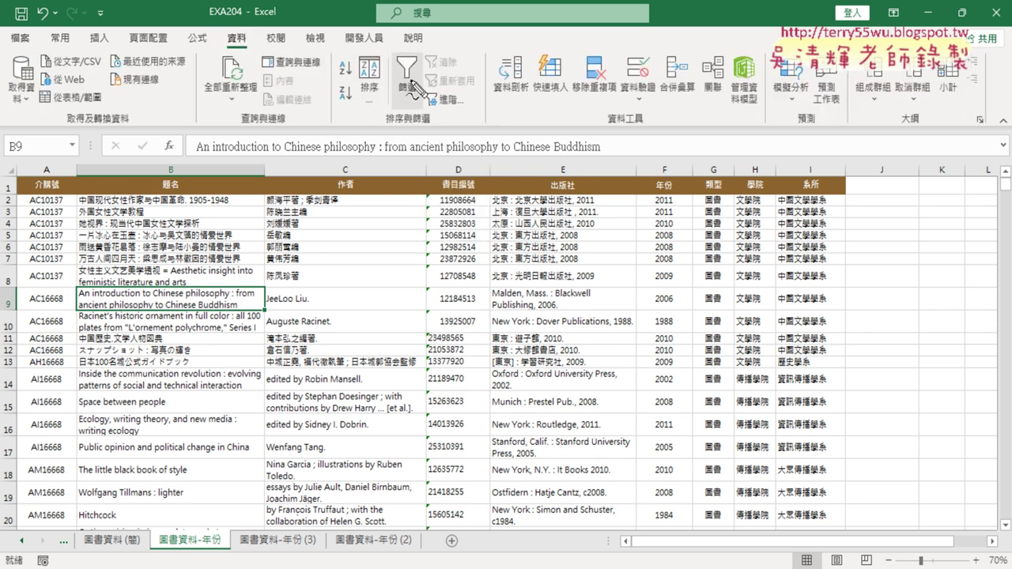
{"action": "left_click_drag", "start_coordinate": [420, 115], "coordinate": [431, 107]}
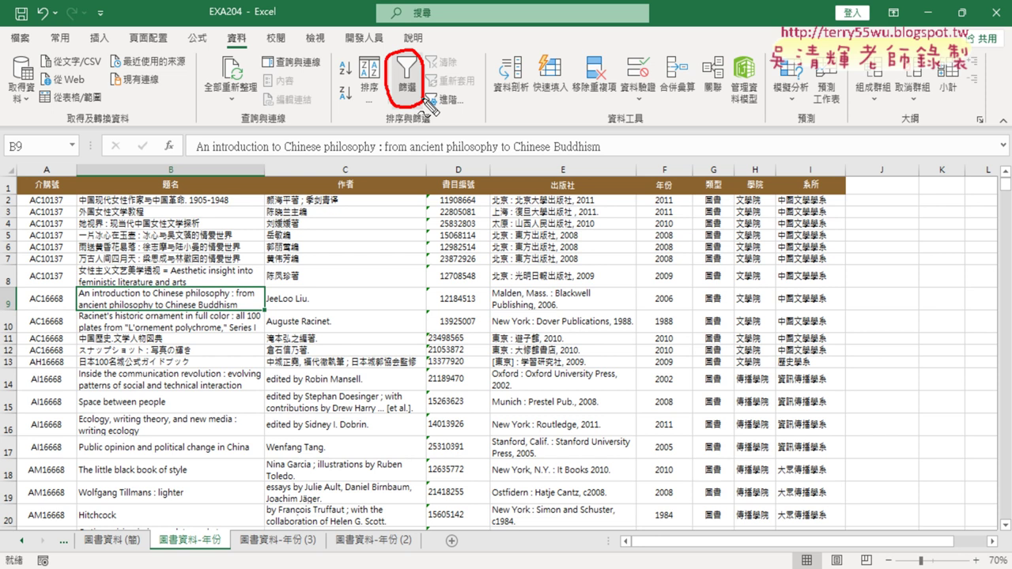
{"action": "key", "text": "Escape"}
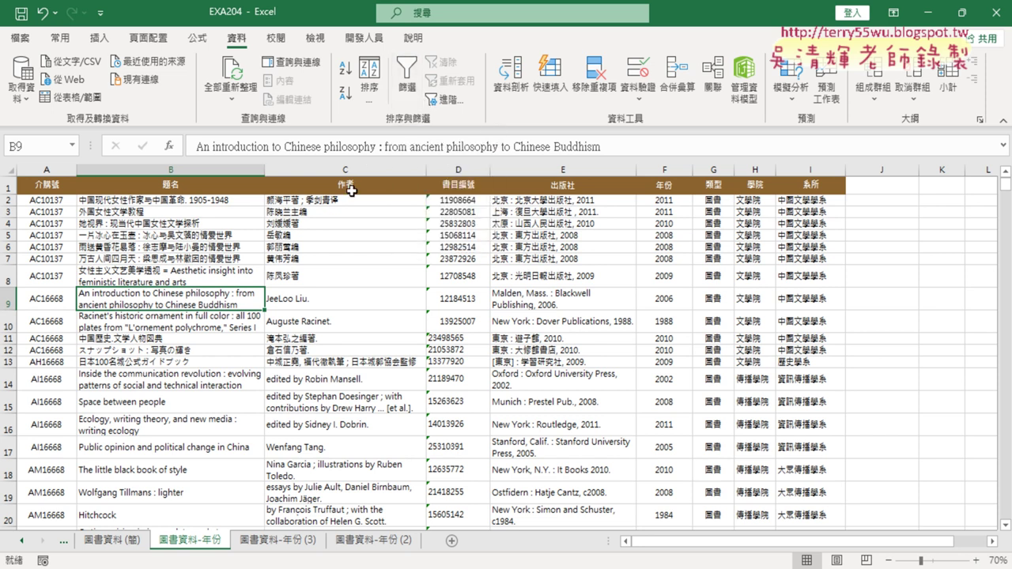
{"action": "left_click", "coordinate": [353, 187]}
{"action": "left_click", "coordinate": [406, 79]}
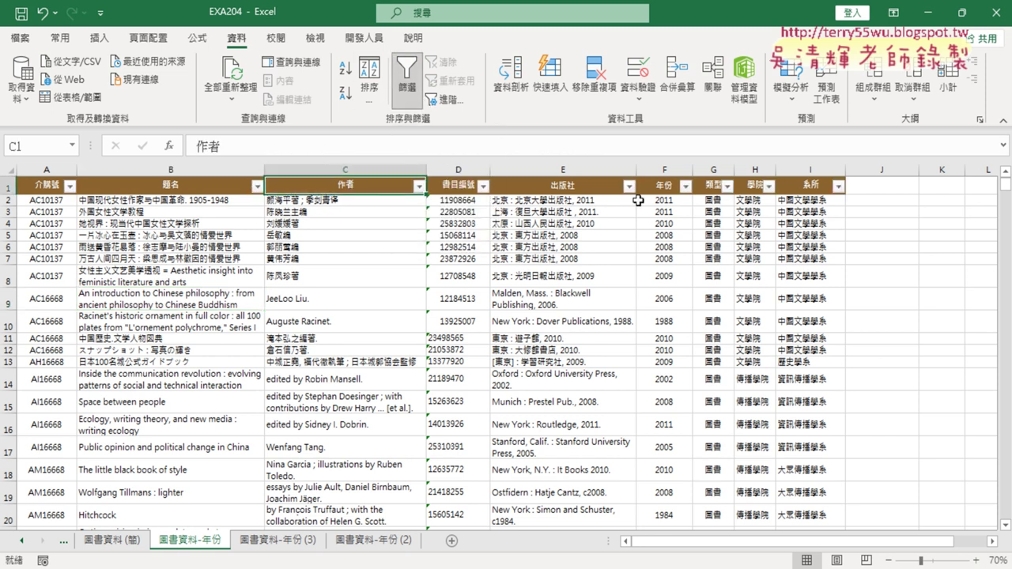
- Open the 年份 column's filter options and close them without changes
{"action": "left_click", "coordinate": [685, 186]}
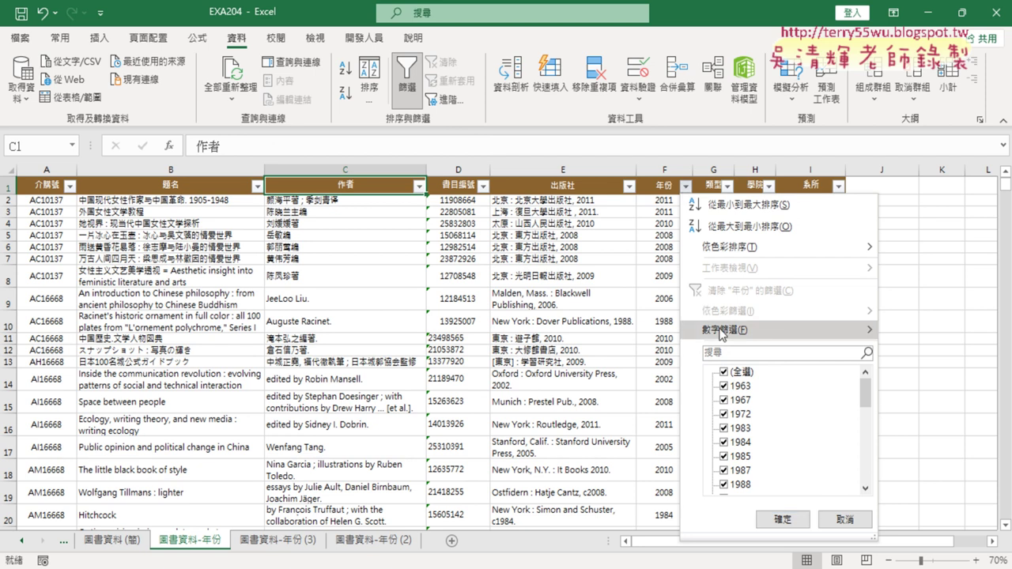
{"action": "mouse_move", "coordinate": [759, 329]}
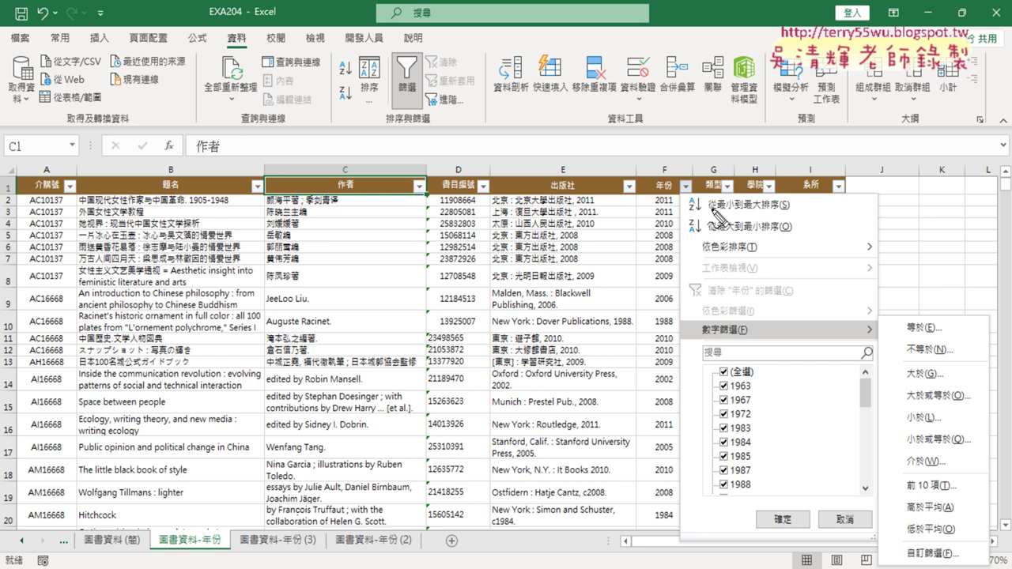
{"action": "left_click_drag", "start_coordinate": [682, 169], "coordinate": [696, 202]}
{"action": "left_click_drag", "start_coordinate": [497, 207], "coordinate": [487, 175]}
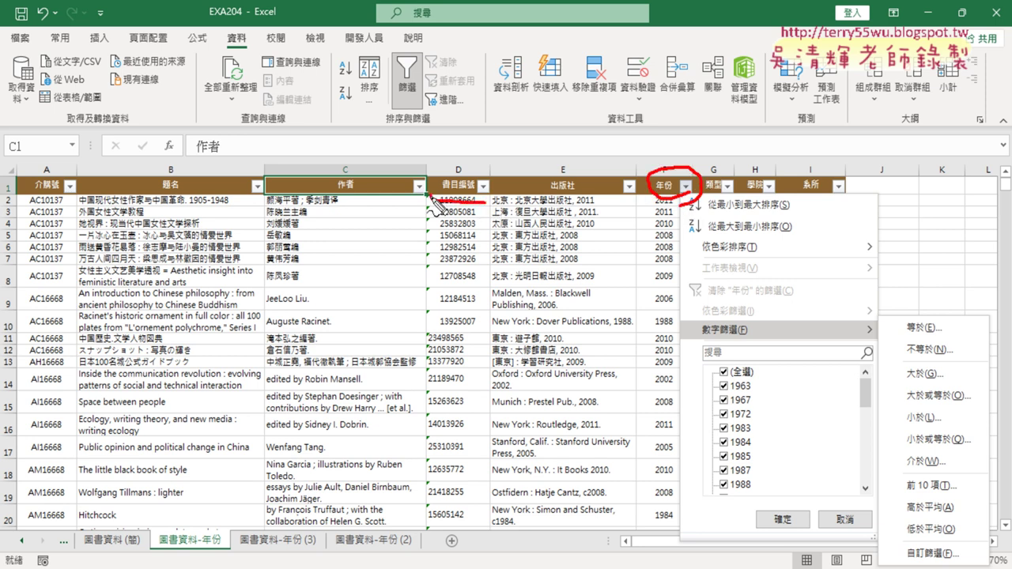
{"action": "mouse_move", "coordinate": [39, 189]}
{"action": "left_mouse_down"}
{"action": "mouse_move", "coordinate": [19, 182]}
{"action": "mouse_move", "coordinate": [68, 197]}
{"action": "left_mouse_up"}
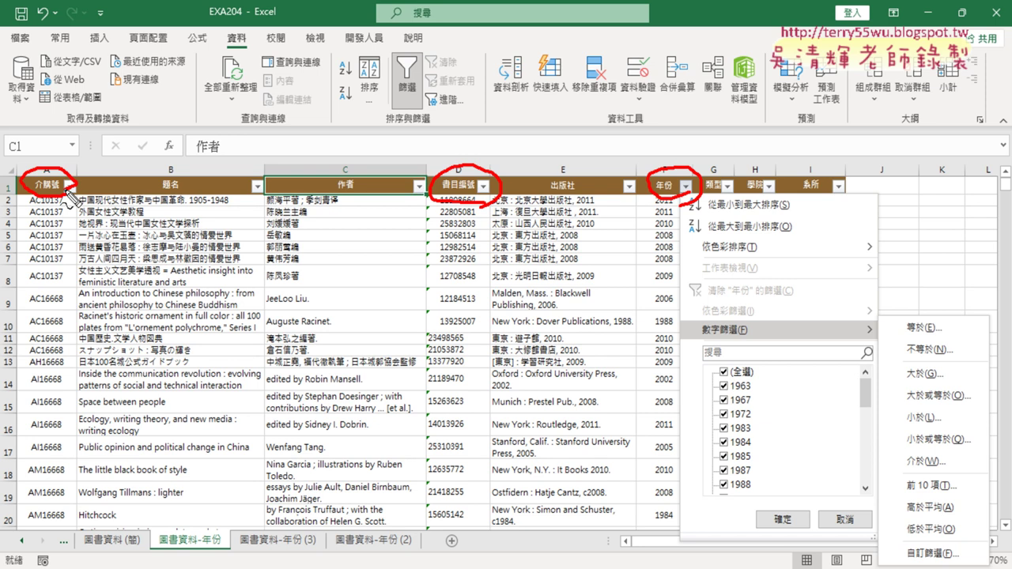
{"action": "key", "text": "Escape"}
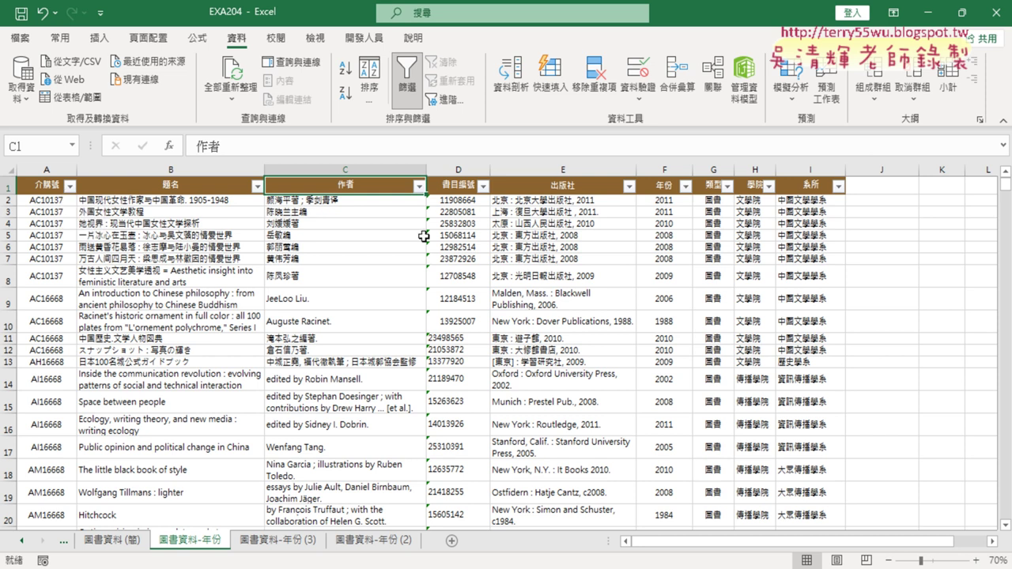
{"action": "left_click", "coordinate": [465, 200]}
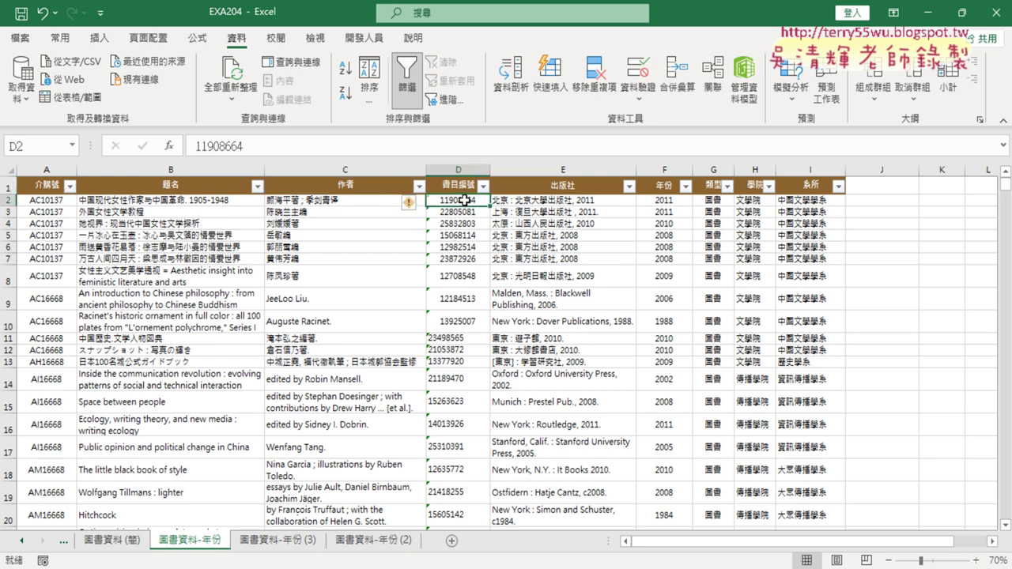
{"action": "left_click", "coordinate": [670, 202]}
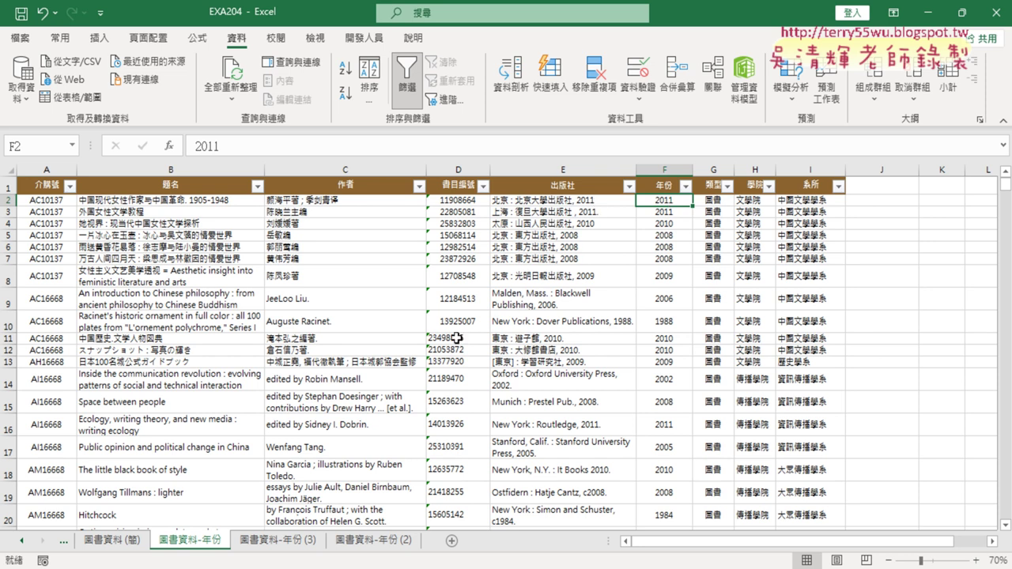
{"action": "left_click", "coordinate": [163, 204]}
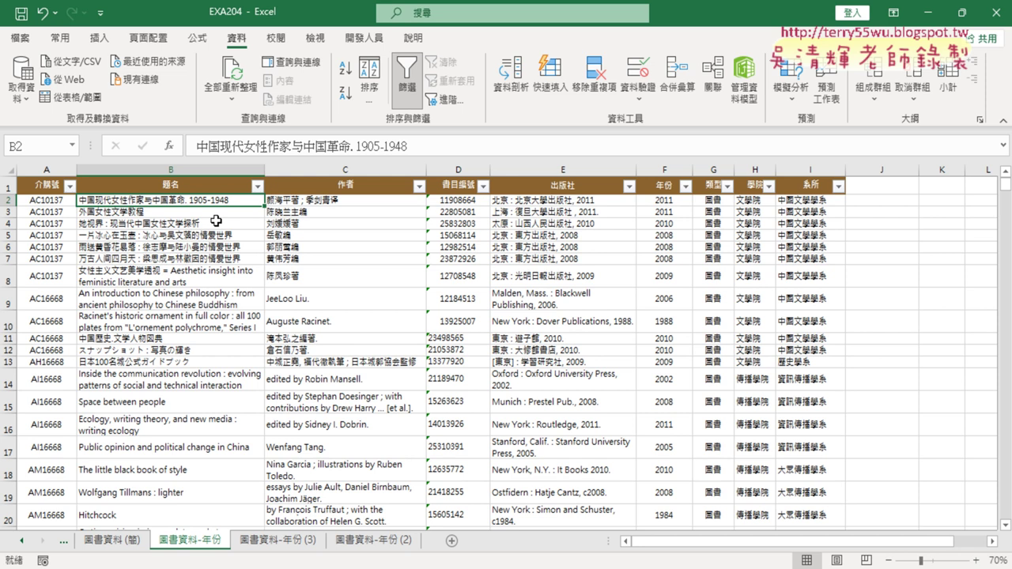
{"action": "left_click", "coordinate": [371, 203]}
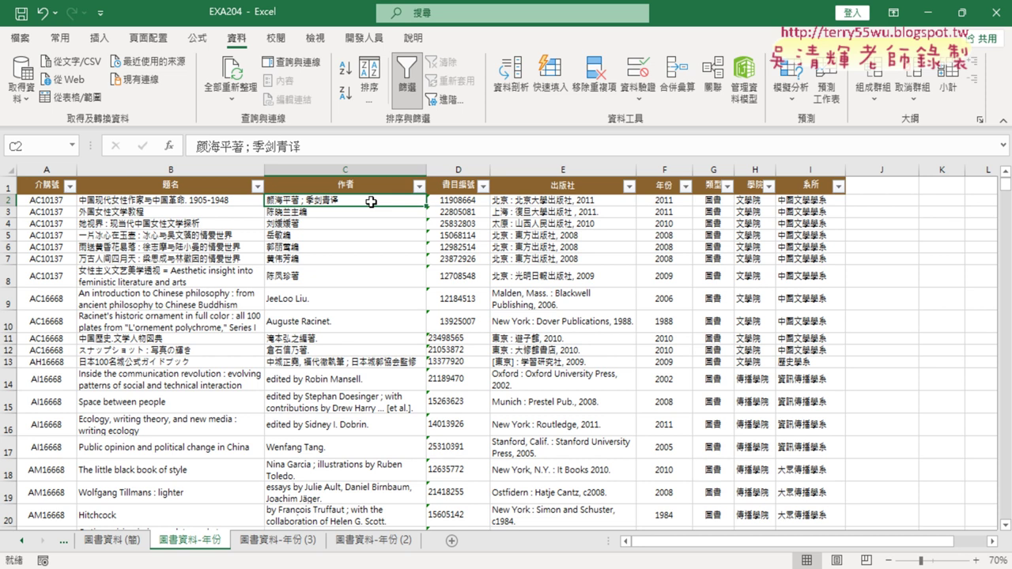
{"action": "left_click", "coordinate": [201, 187]}
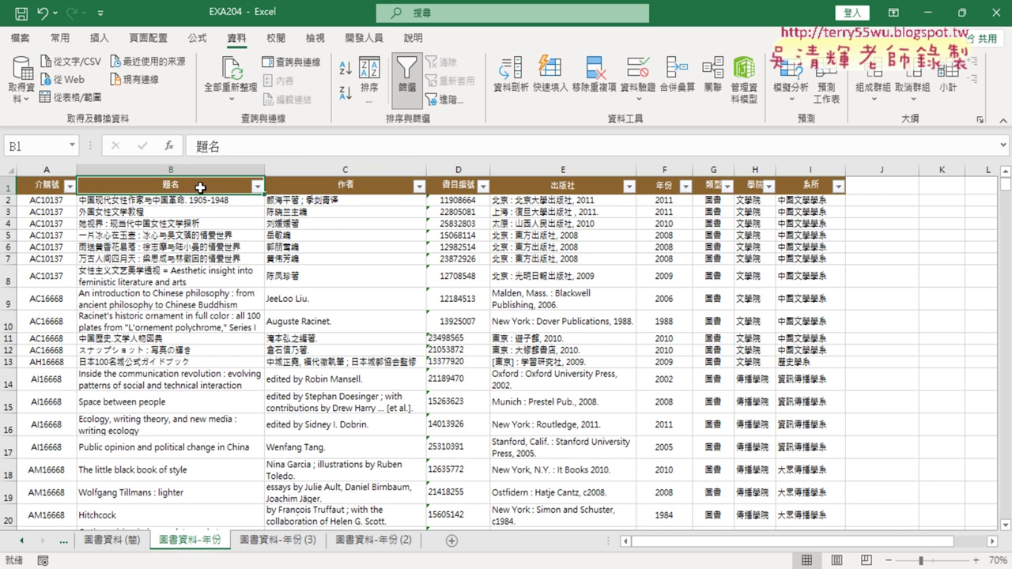
- Apply a 題名 custom text filter of 包含 徐志摩, leaving one matching record
{"action": "left_click", "coordinate": [406, 79]}
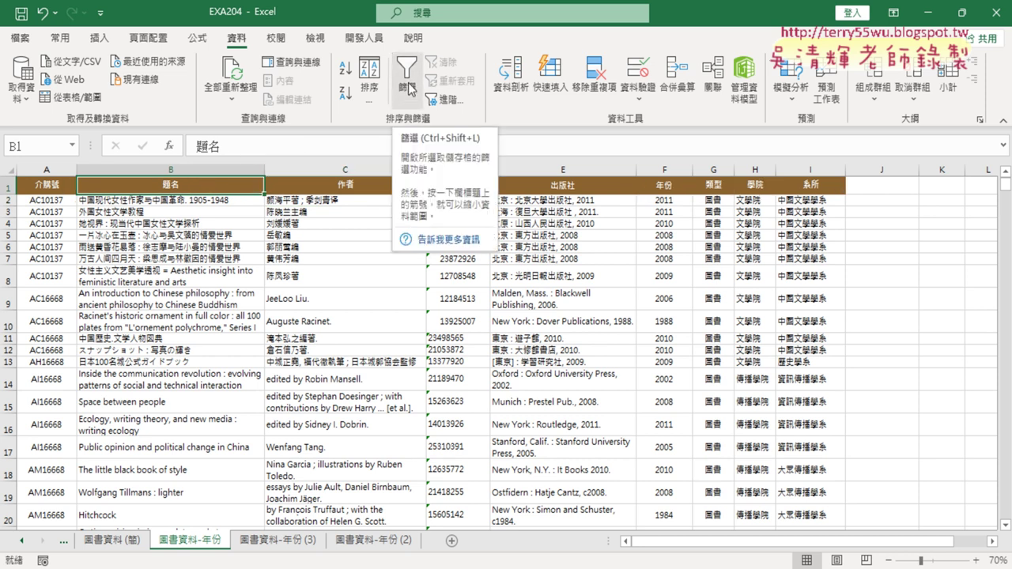
{"action": "left_click", "coordinate": [410, 89]}
{"action": "left_click", "coordinate": [258, 185]}
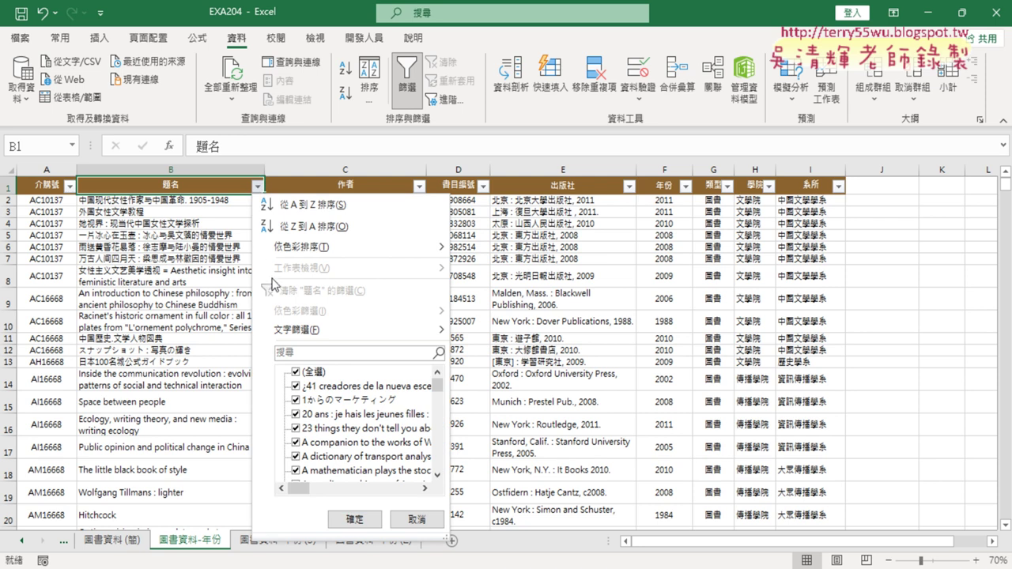
{"action": "mouse_move", "coordinate": [292, 329]}
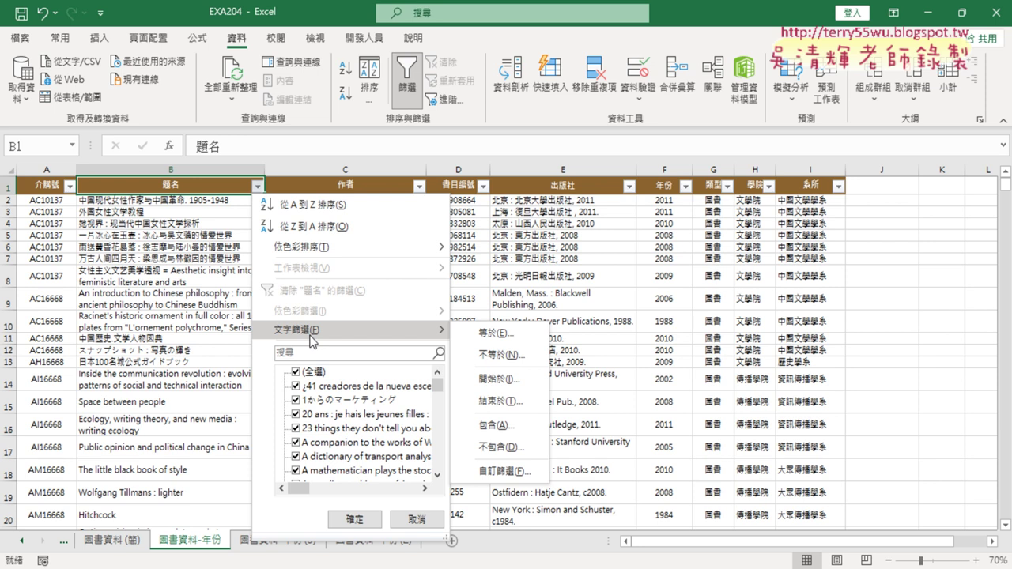
{"action": "left_click", "coordinate": [527, 433]}
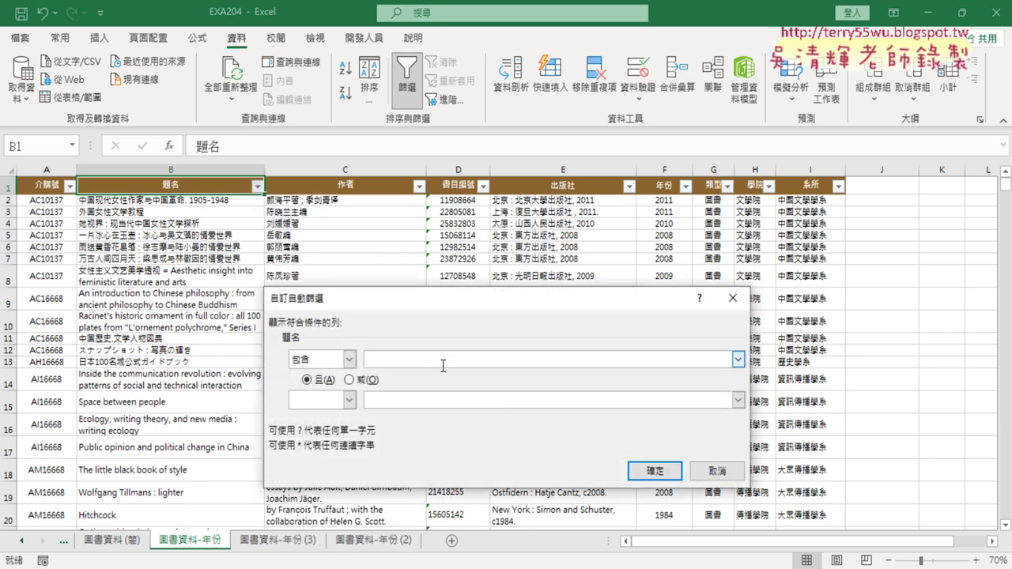
{"action": "type", "text": ".T"}
{"action": "type", "text": "徐"}
{"action": "type", "text": "素"}
{"action": "type", "text": "志"}
{"action": "type", "text": "摩"}
{"action": "key", "text": "Return"}
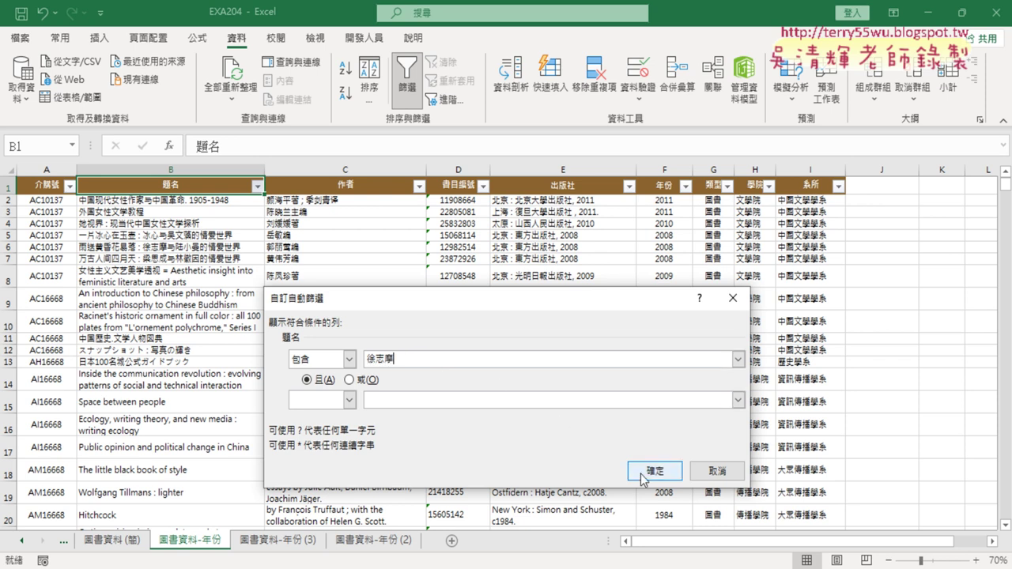
{"action": "left_click", "coordinate": [654, 470]}
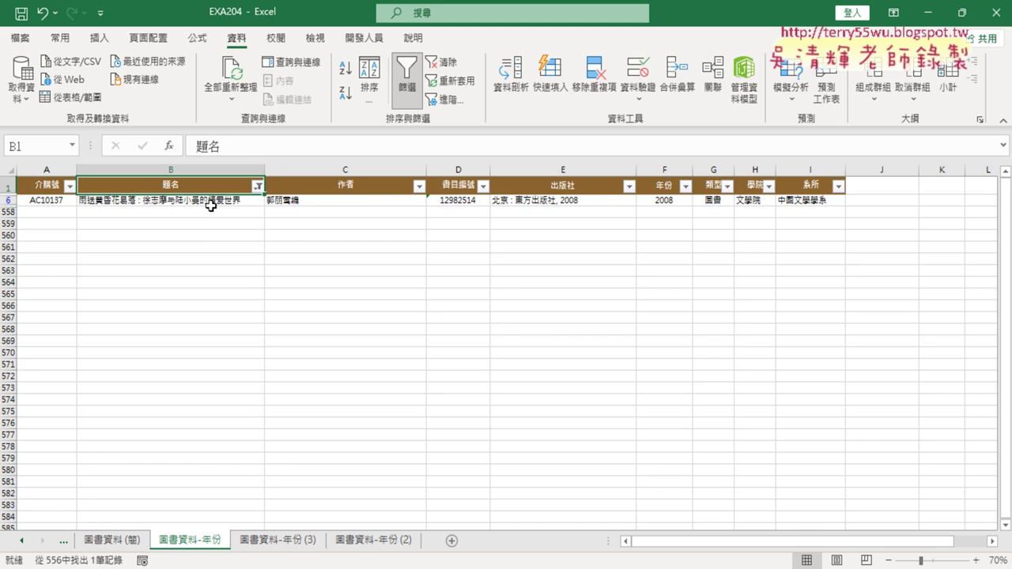
- Turn off 篩選 so the 題名 filter is cleared and all records show
{"action": "left_click", "coordinate": [407, 103]}
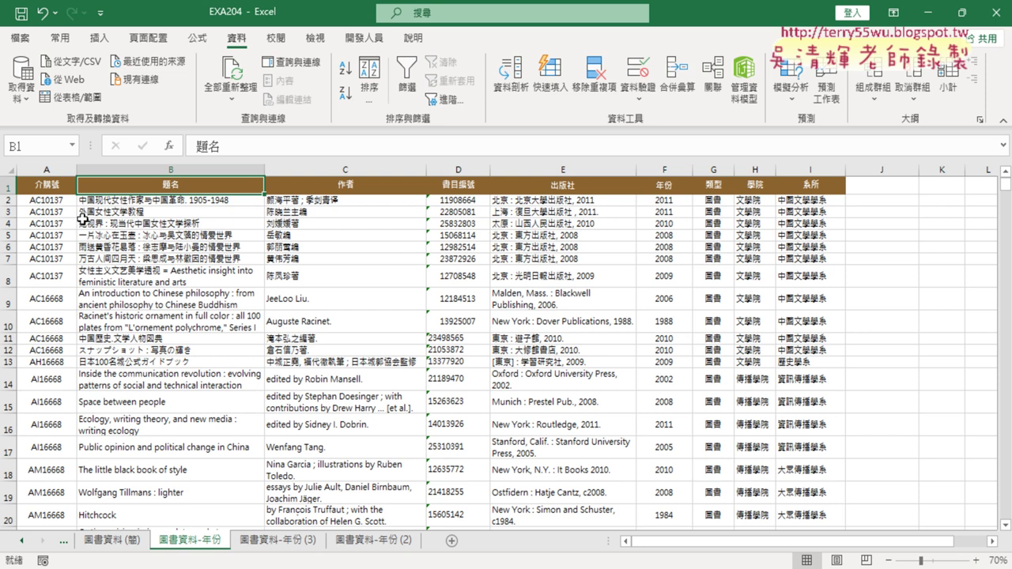
{"action": "left_click", "coordinate": [40, 188]}
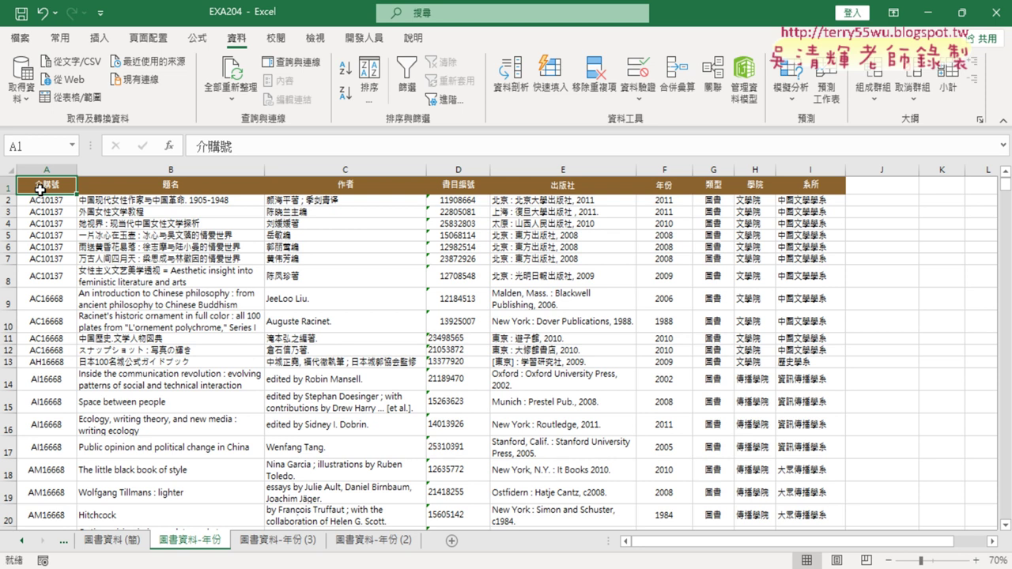
{"action": "key", "text": "ctrl+shift+Right"}
{"action": "key", "text": "ctrl+shift+Down"}
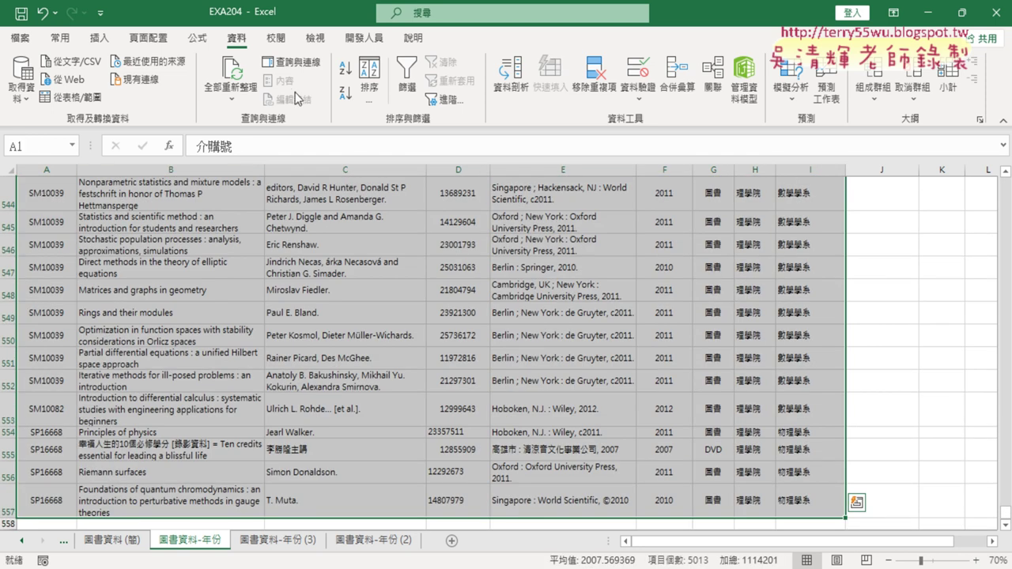
{"action": "left_click", "coordinate": [276, 38]}
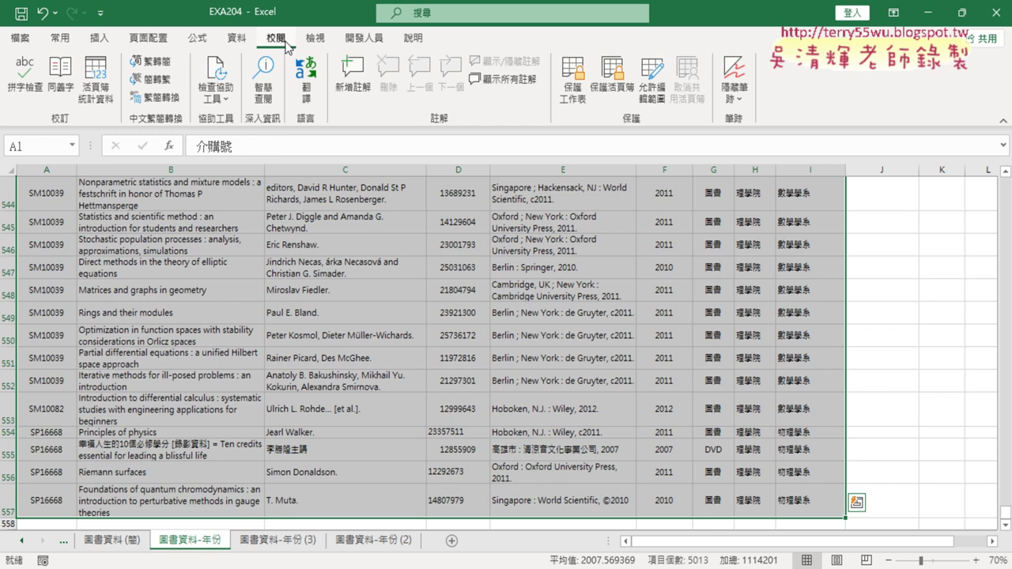
{"action": "left_click", "coordinate": [150, 79]}
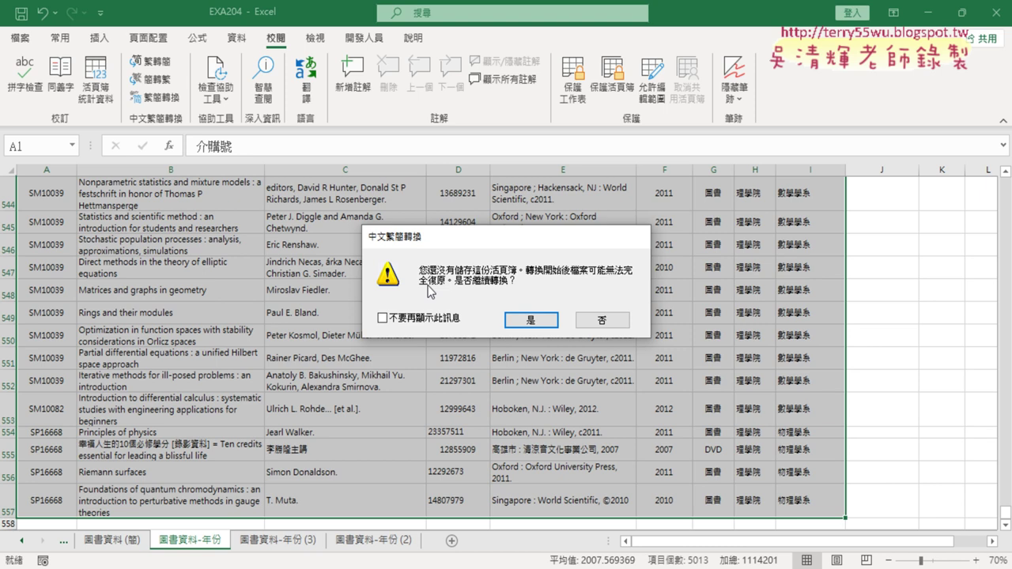
{"action": "left_click", "coordinate": [586, 322]}
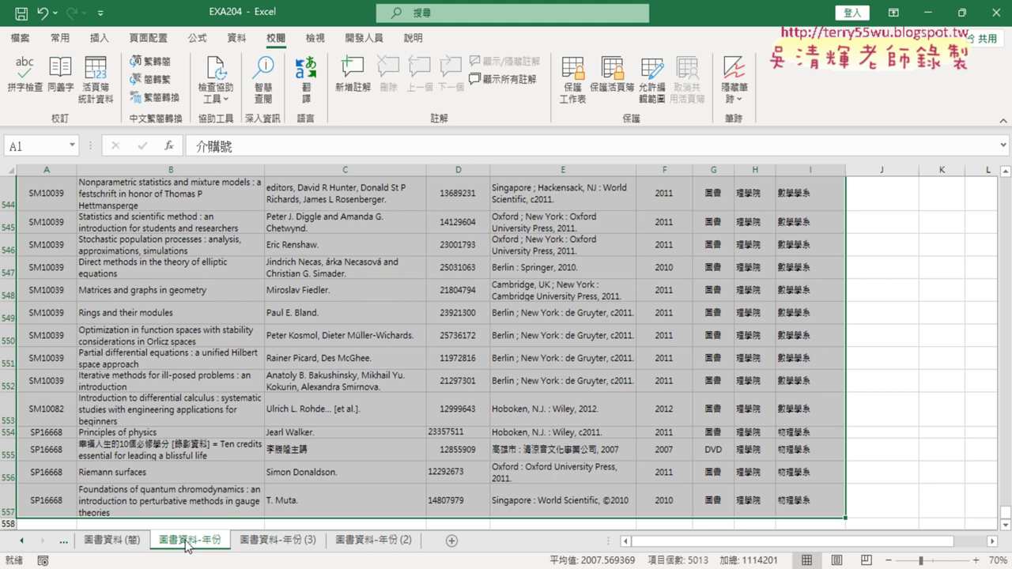
- Copy the 圖書資料-年份 sheet to create 圖書資料-年份 (4)
{"action": "left_click_drag", "start_coordinate": [189, 546], "coordinate": [156, 542]}
{"action": "left_click_drag", "start_coordinate": [156, 542], "coordinate": [291, 546]}
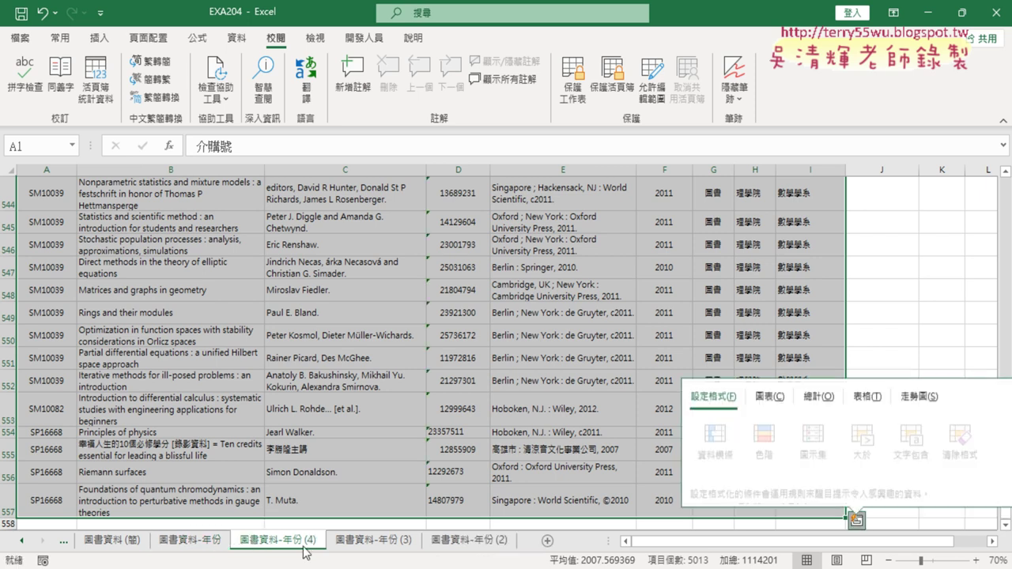
{"action": "left_click", "coordinate": [197, 546]}
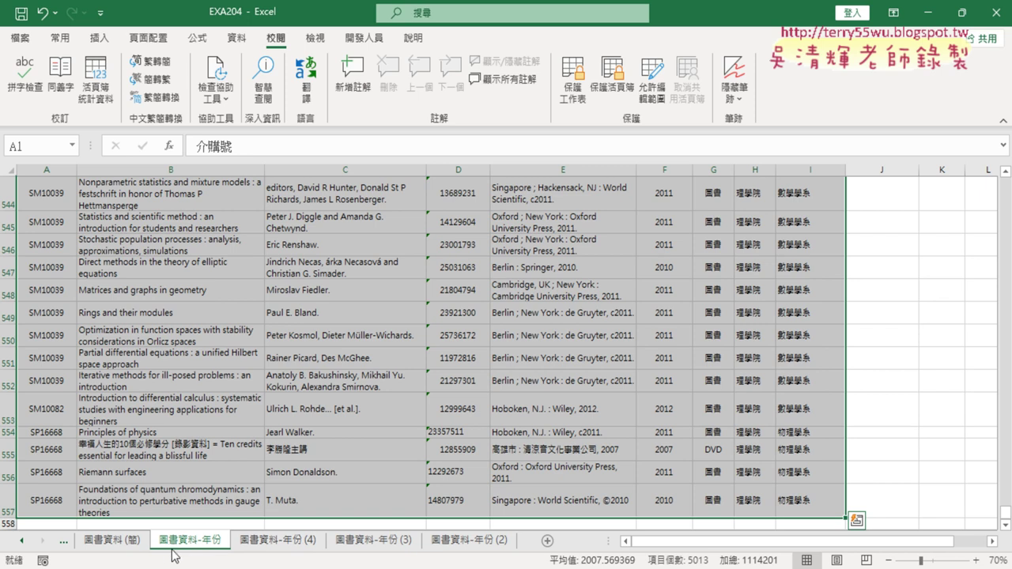
{"action": "left_click", "coordinate": [278, 543]}
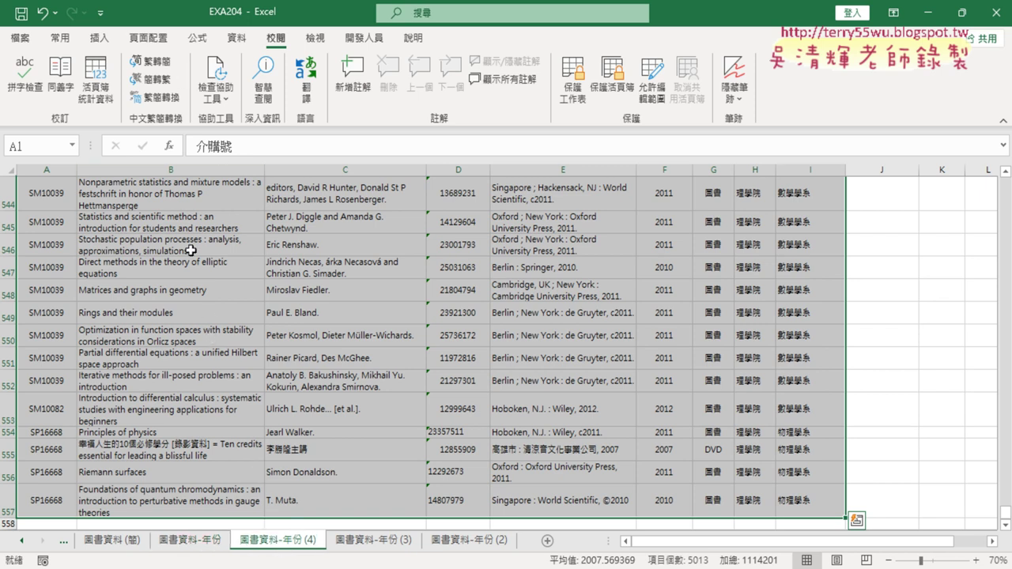
- Run 簡轉繁 on the copy, confirm with 是, and compare against the original
{"action": "left_click", "coordinate": [165, 88]}
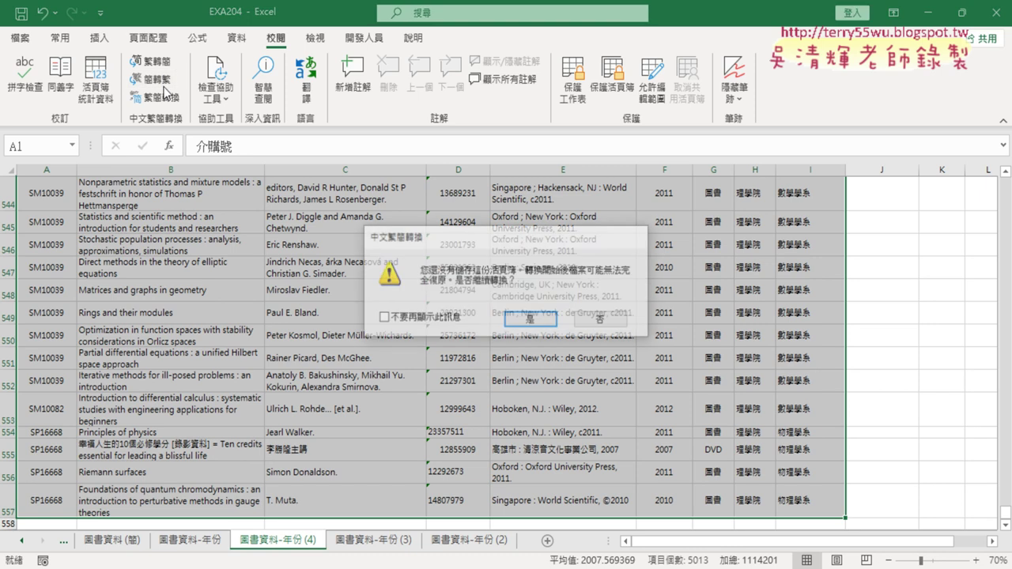
{"action": "left_click", "coordinate": [532, 321]}
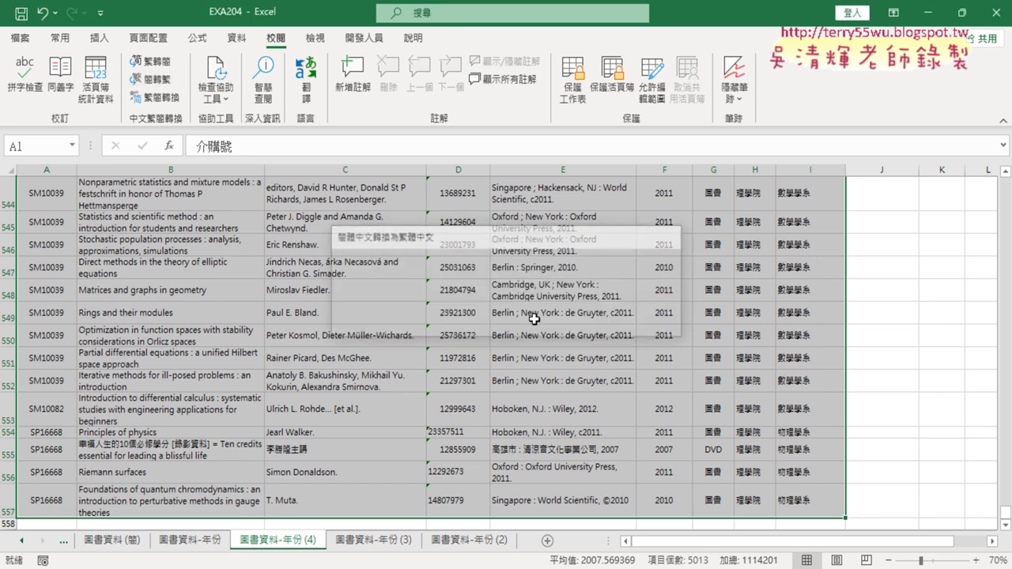
{"action": "left_click", "coordinate": [190, 542]}
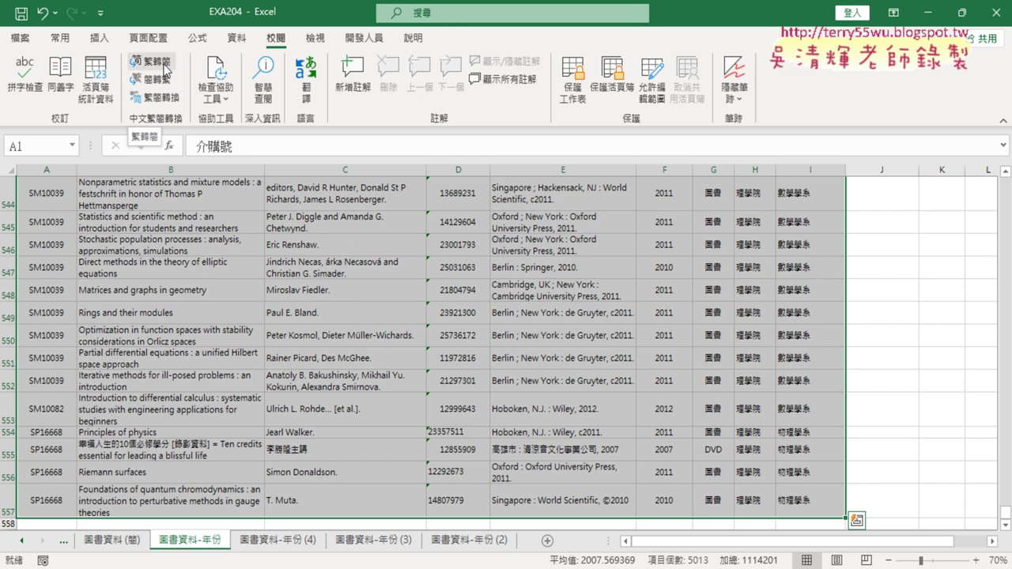
{"action": "left_click", "coordinate": [278, 544]}
{"action": "scroll", "coordinate": [292, 449], "scroll_direction": "up", "scroll_amount": 5}
- Jump to the top of 圖書資料-年份 (4) and show the 資料 tab
{"action": "left_click", "coordinate": [152, 389]}
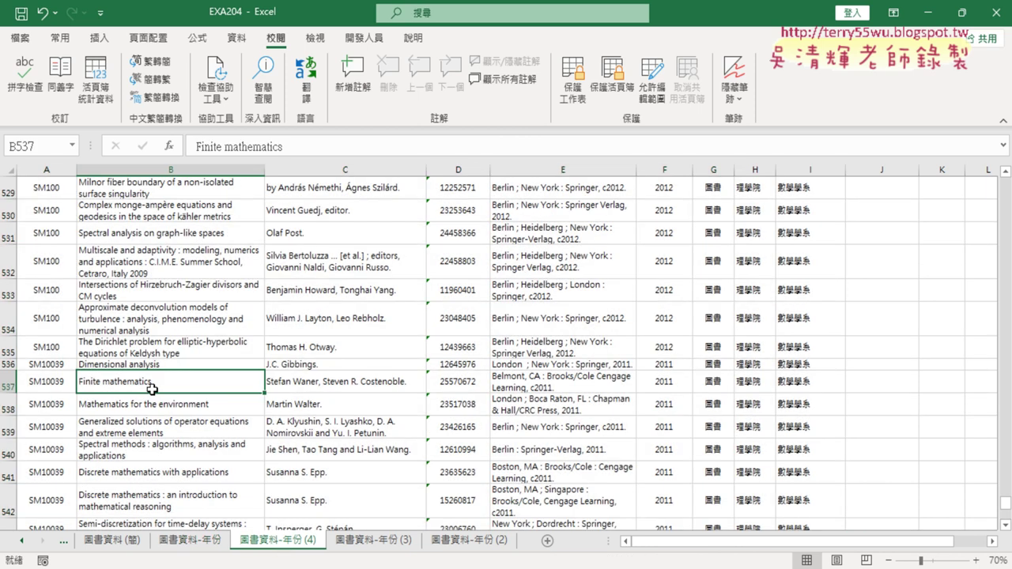
{"action": "key", "text": "ctrl+Up"}
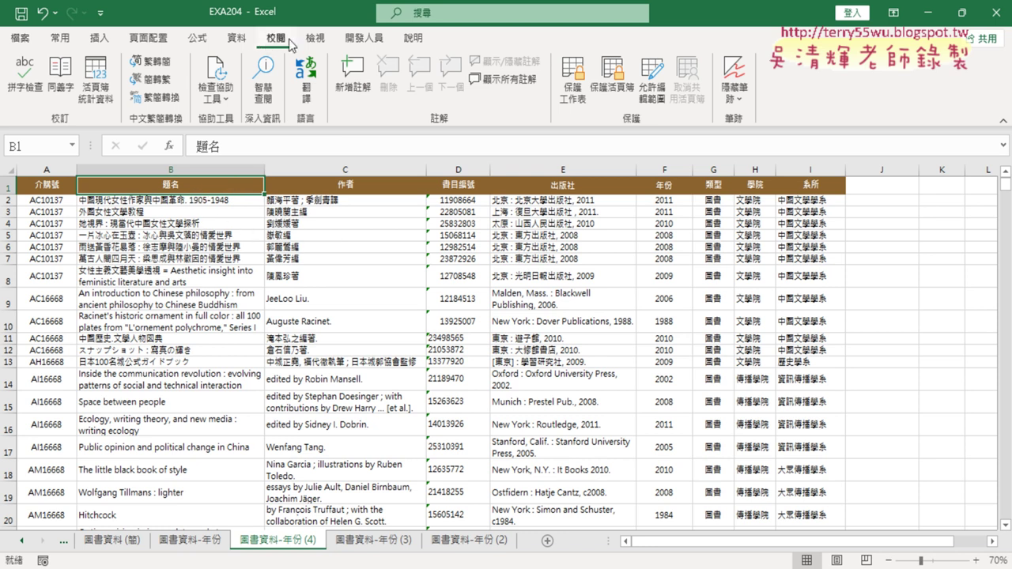
{"action": "left_click", "coordinate": [237, 38]}
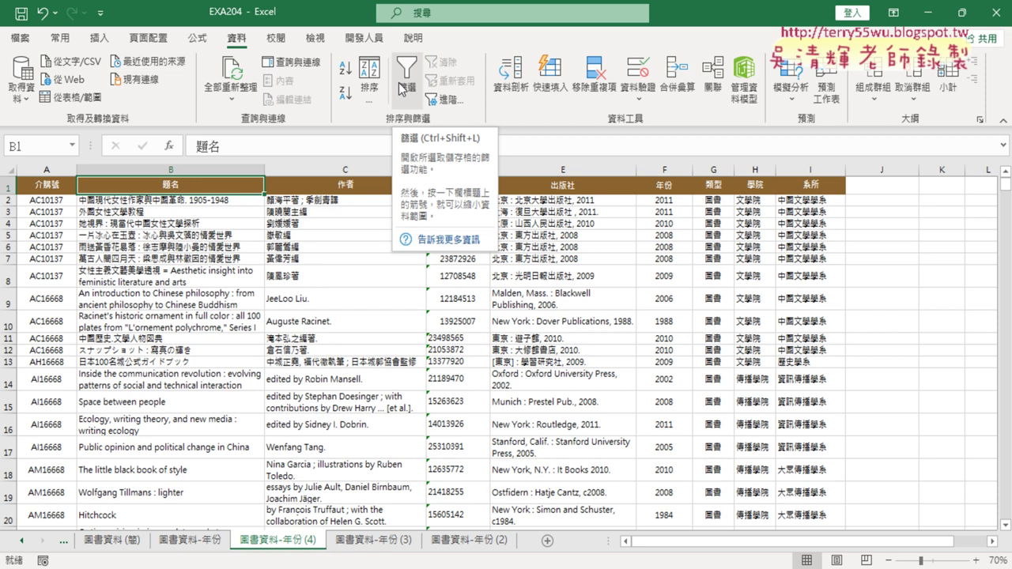
- Show the 開發人員 tab with its 錄製巨集 command
{"action": "left_click", "coordinate": [364, 38]}
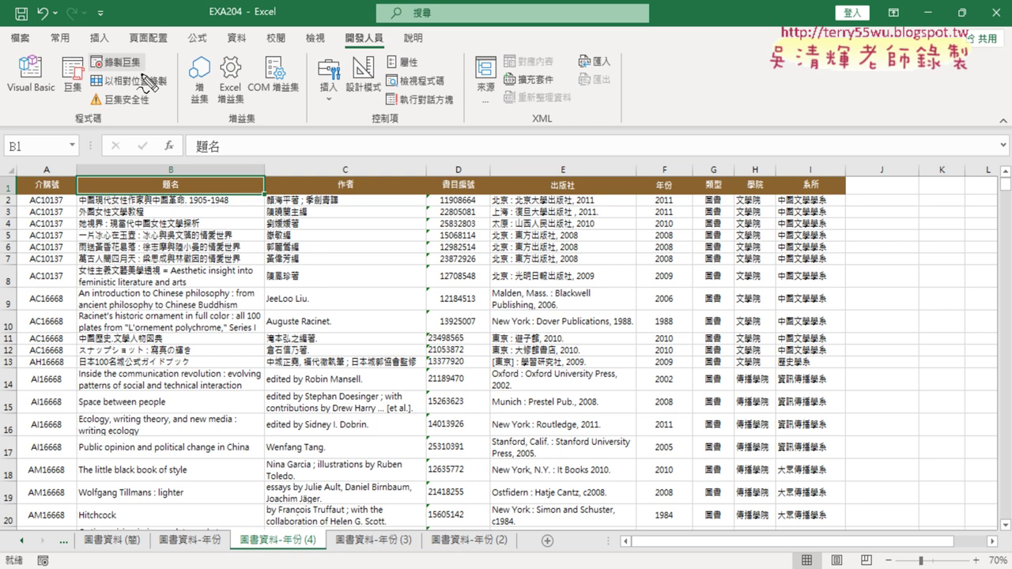
{"action": "left_click_drag", "start_coordinate": [132, 79], "coordinate": [139, 66]}
{"action": "left_click_drag", "start_coordinate": [170, 190], "coordinate": [131, 101]}
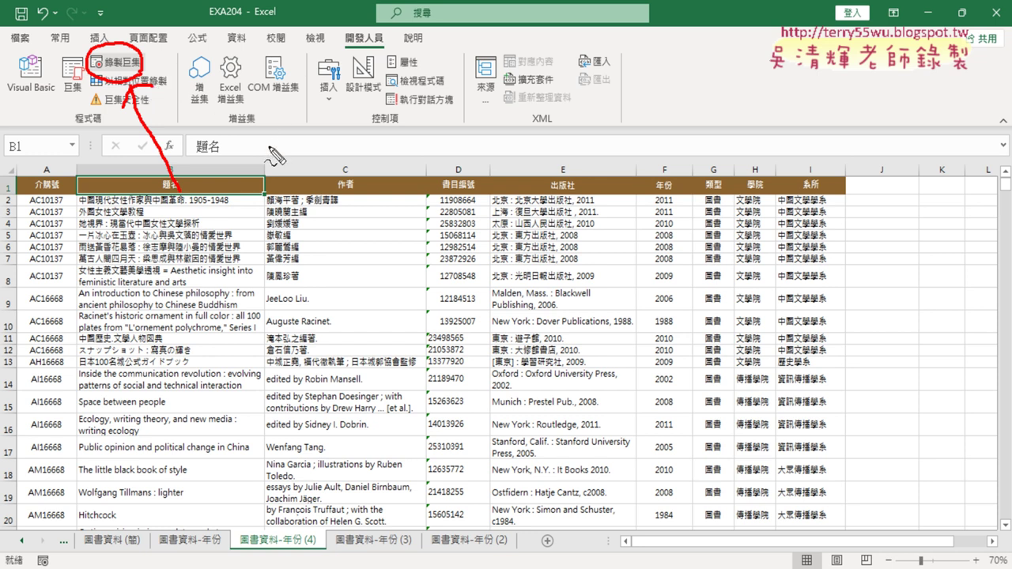
{"action": "key", "text": "Escape"}
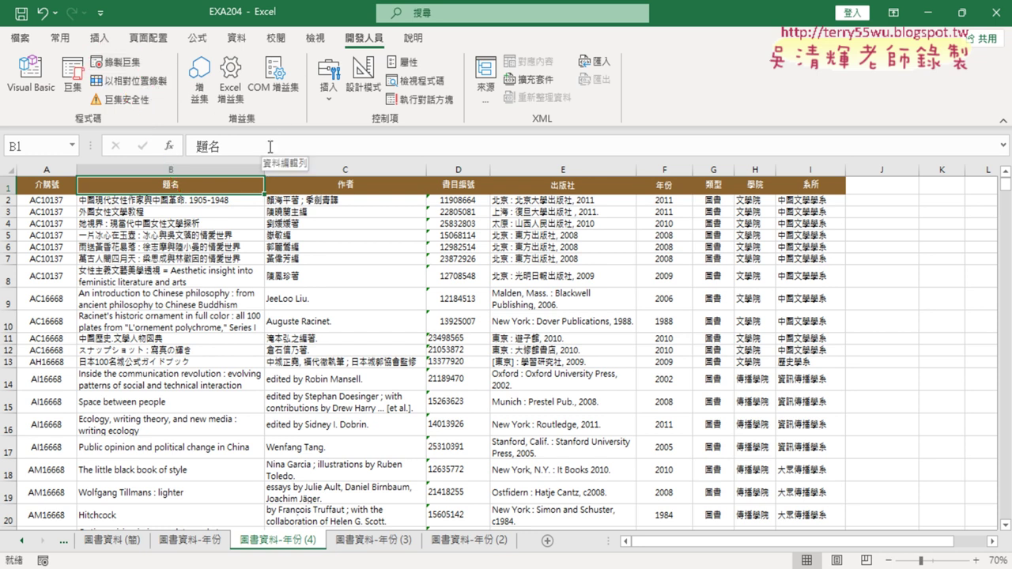